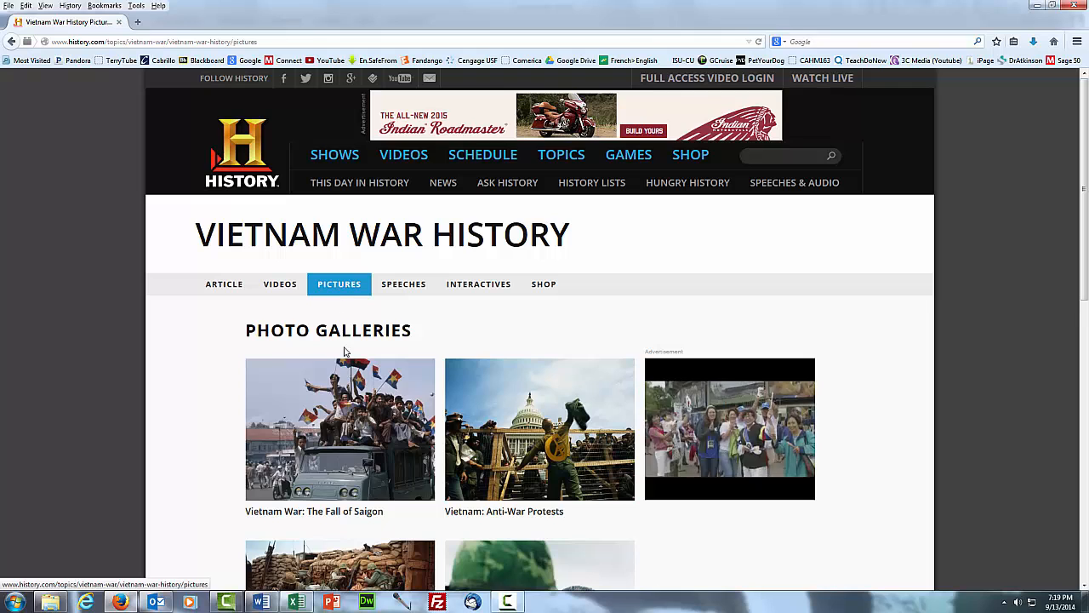
# Step: Open the Vietnam War: The Fall of Saigon photo gallery and advance to the photo of traffic snarling the streets
pyautogui.click(344, 430)
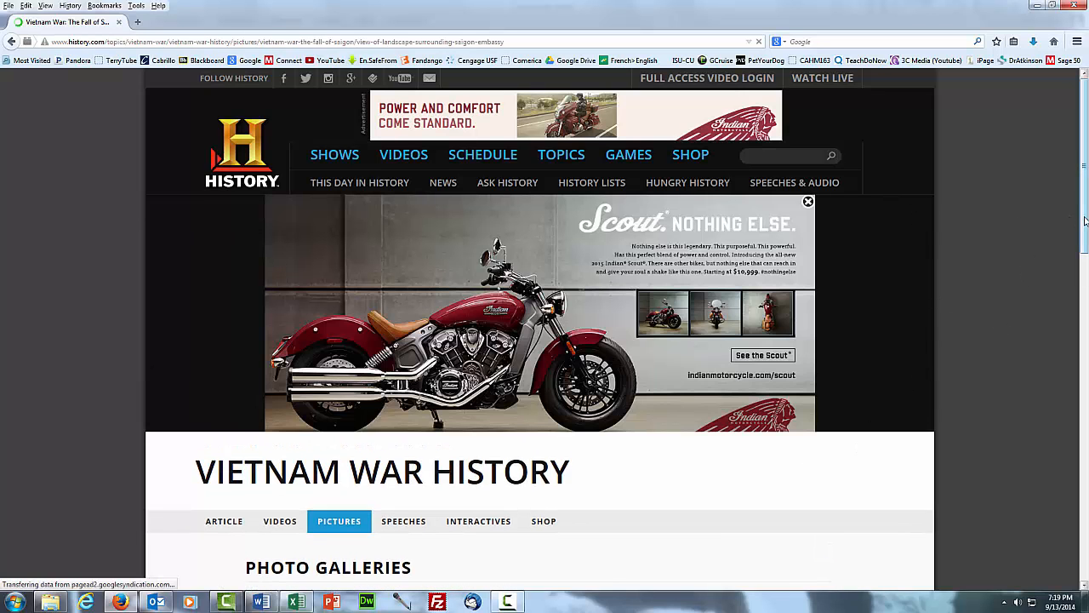
pyautogui.moveTo(1084, 223); pyautogui.dragTo(1086, 390)
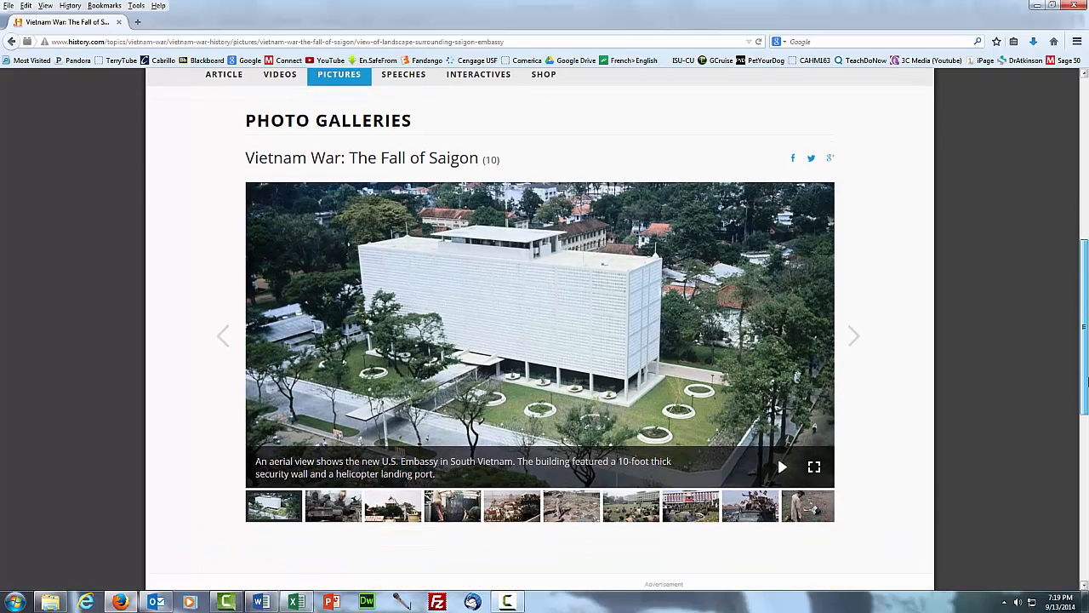
pyautogui.click(855, 338)
pyautogui.click(857, 341)
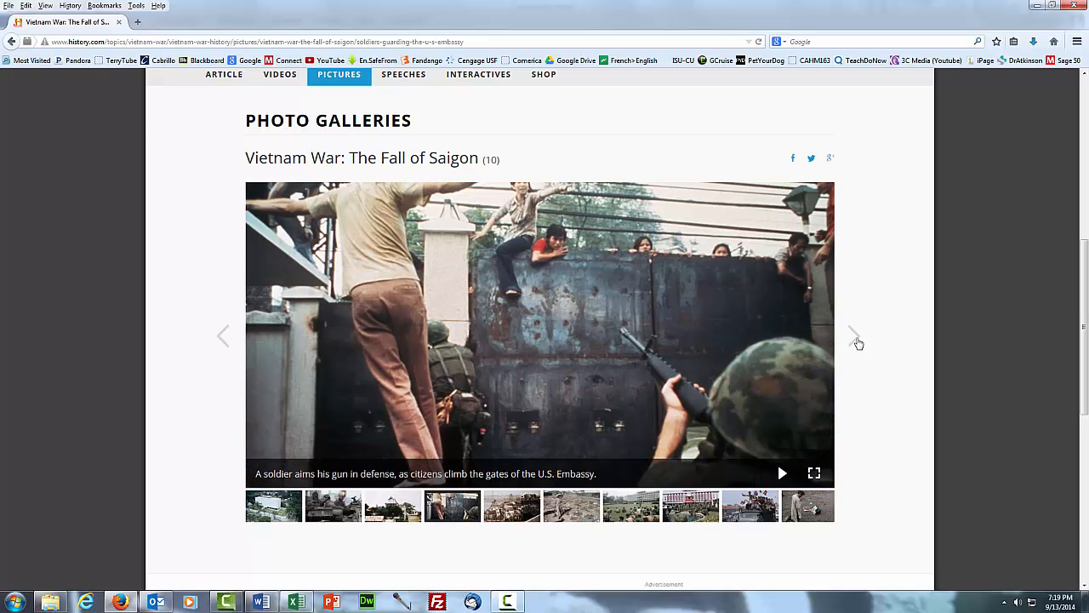
pyautogui.click(857, 341)
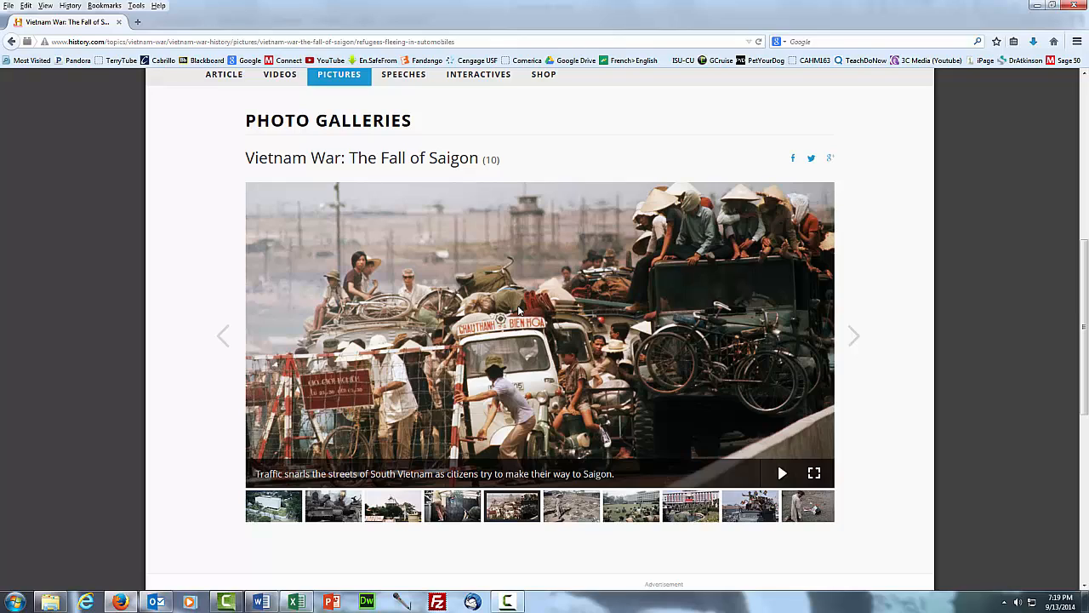
# Step: Copy the traffic photo and paste it into the Word document above the introductory paragraph
pyautogui.rightClick(534, 234)
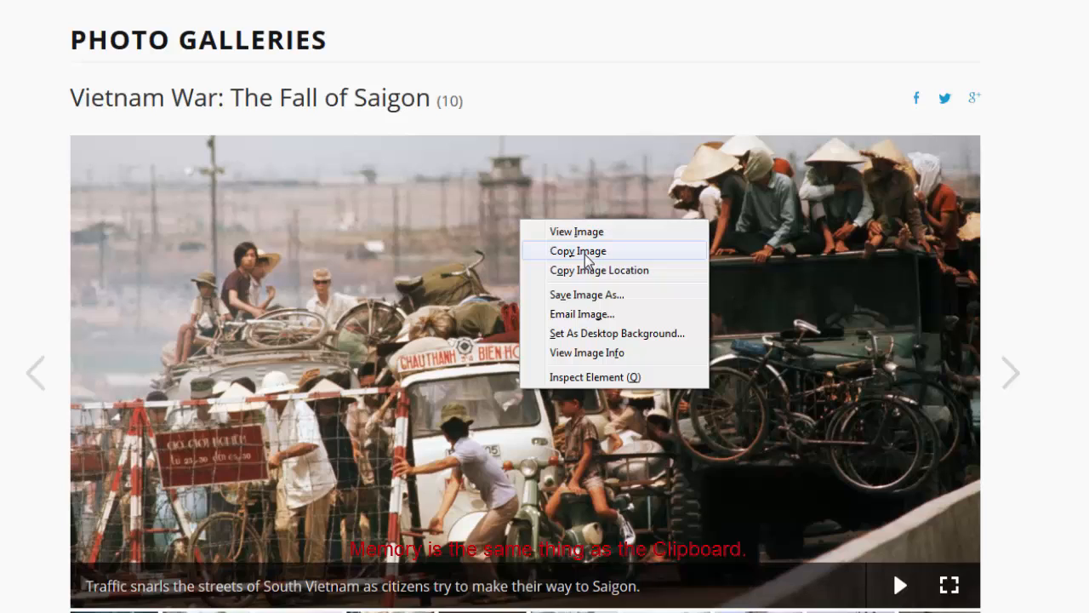
pyautogui.click(584, 251)
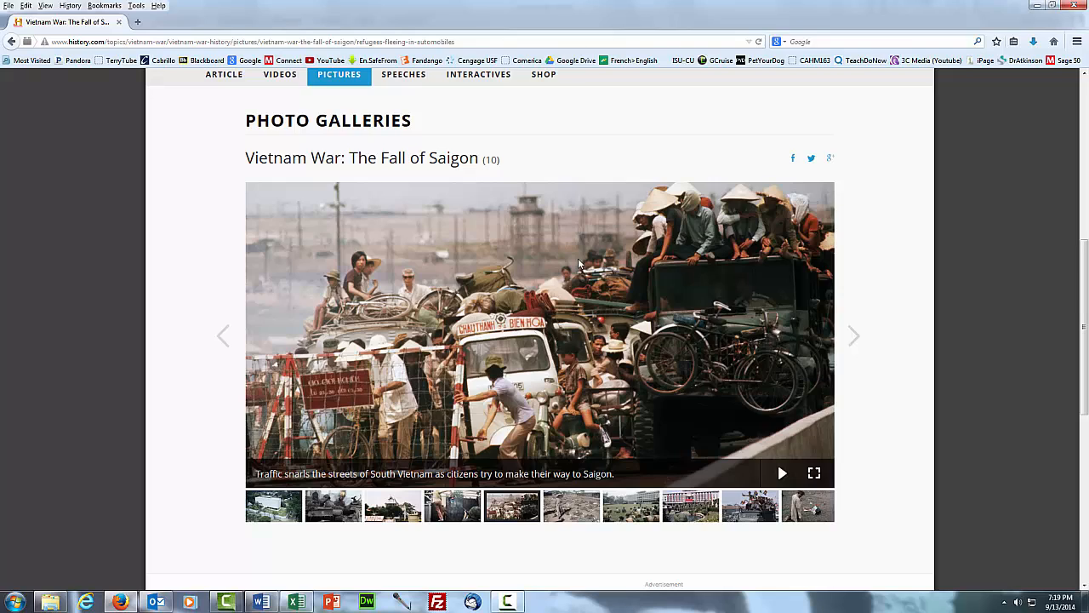
pyautogui.hotkey('alt', 'Tab')
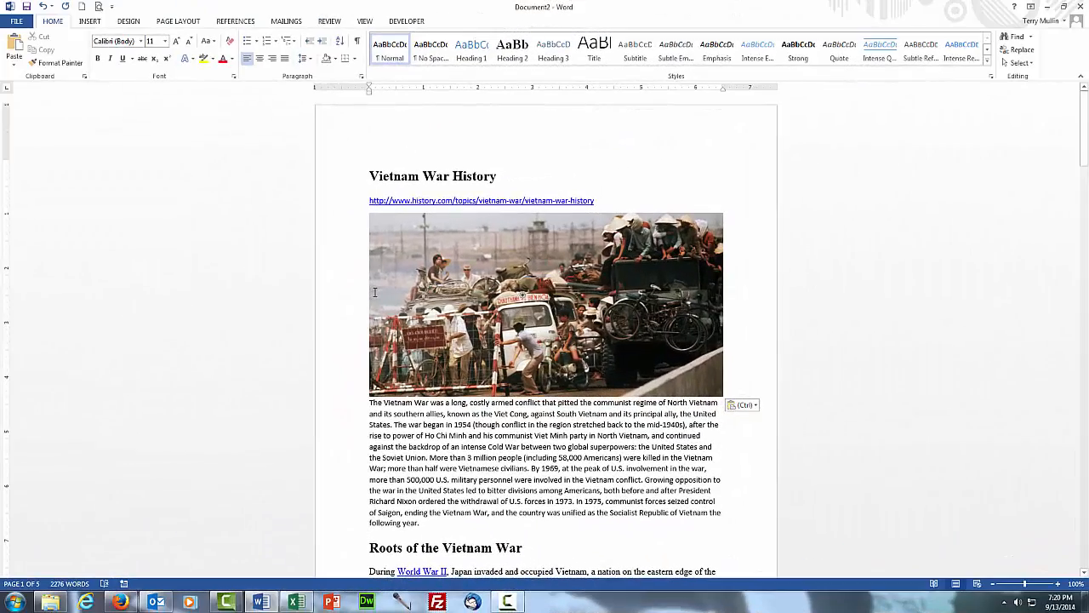
# Step: Return to the photo gallery in Firefox and advance to the photo of North Vietnamese troops washing in the palace fountain
pyautogui.hotkey('alt', 'Tab')
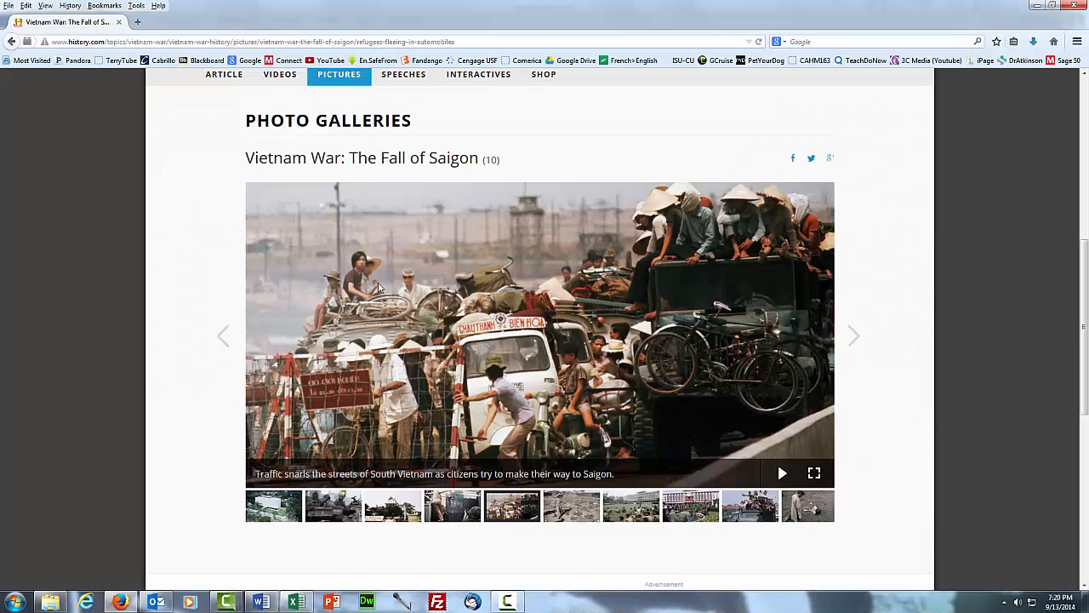
pyautogui.click(855, 337)
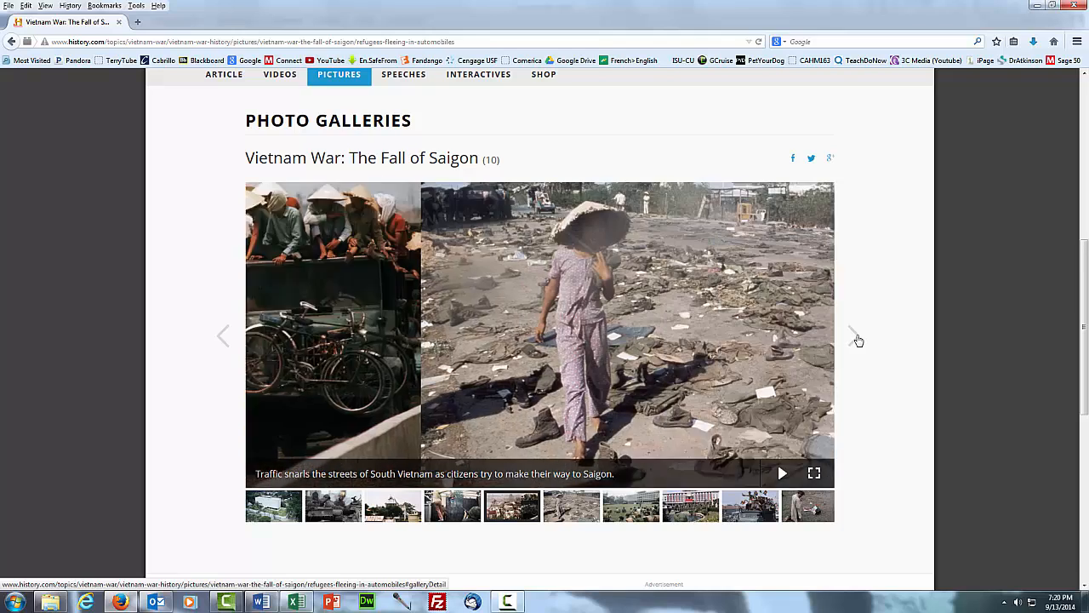
pyautogui.click(856, 338)
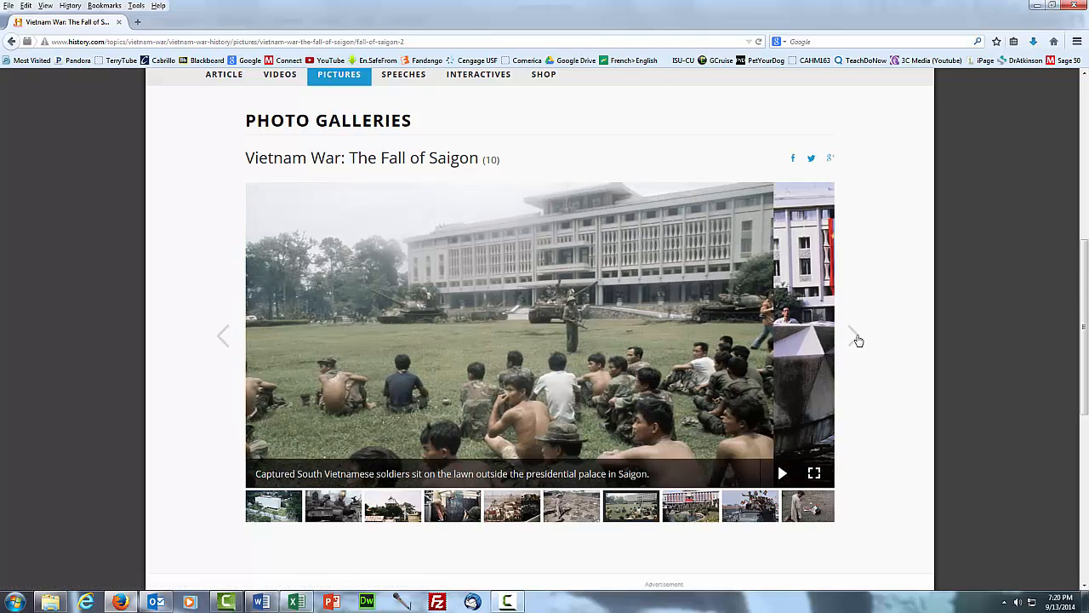
pyautogui.click(856, 338)
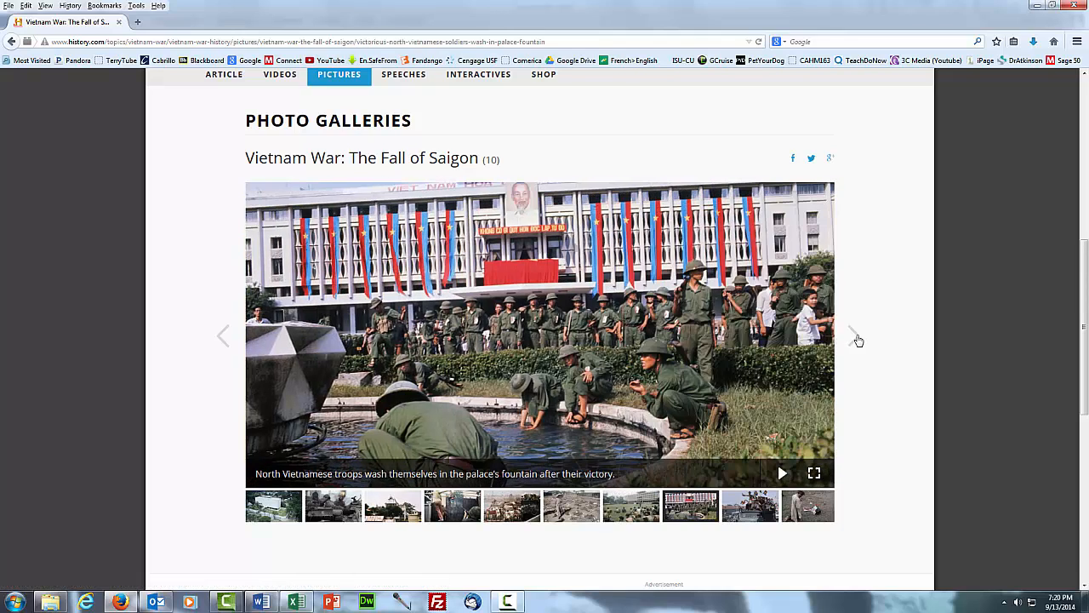
# Step: Save the fountain photo as victorious-north-vietnamese-soldiers-P in the VietnamImages folder on the Desktop
pyautogui.rightClick(524, 314)
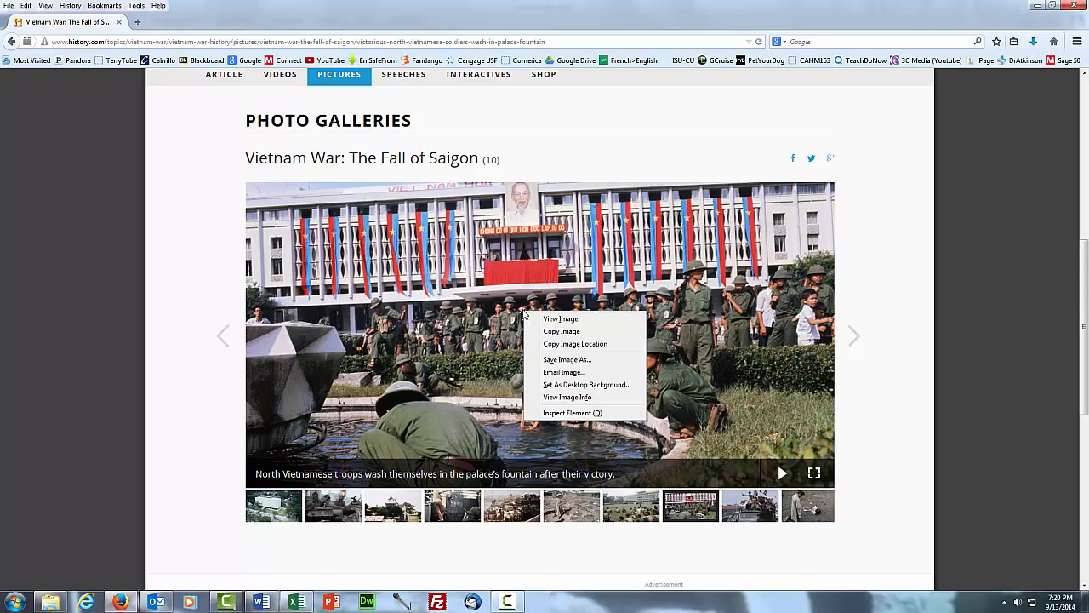
pyautogui.click(567, 360)
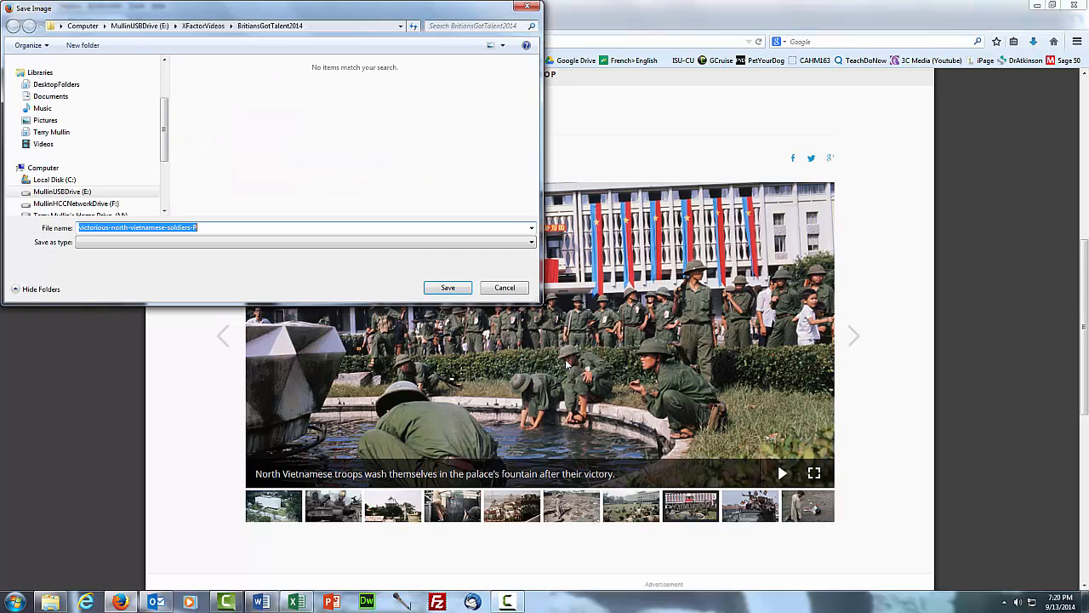
pyautogui.moveTo(167, 165); pyautogui.dragTo(170, 83)
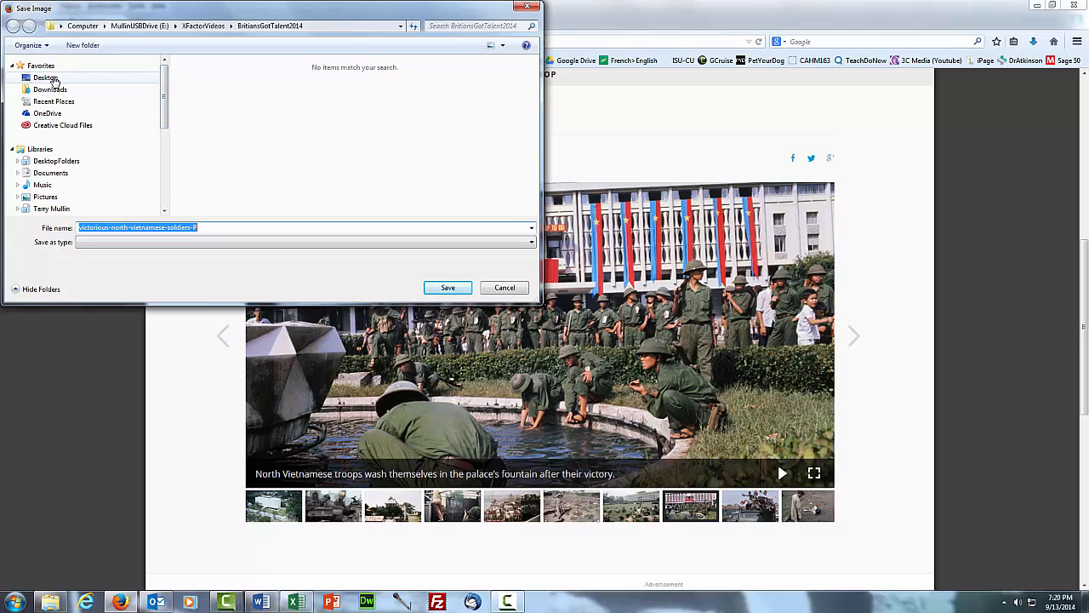
pyautogui.click(53, 80)
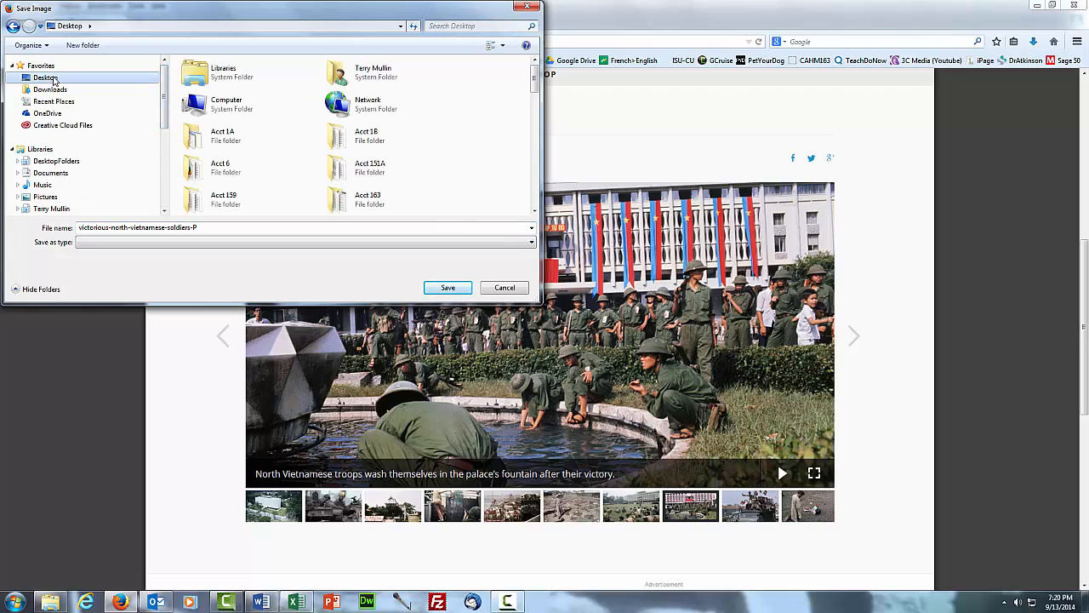
pyautogui.moveTo(536, 86); pyautogui.dragTo(538, 198)
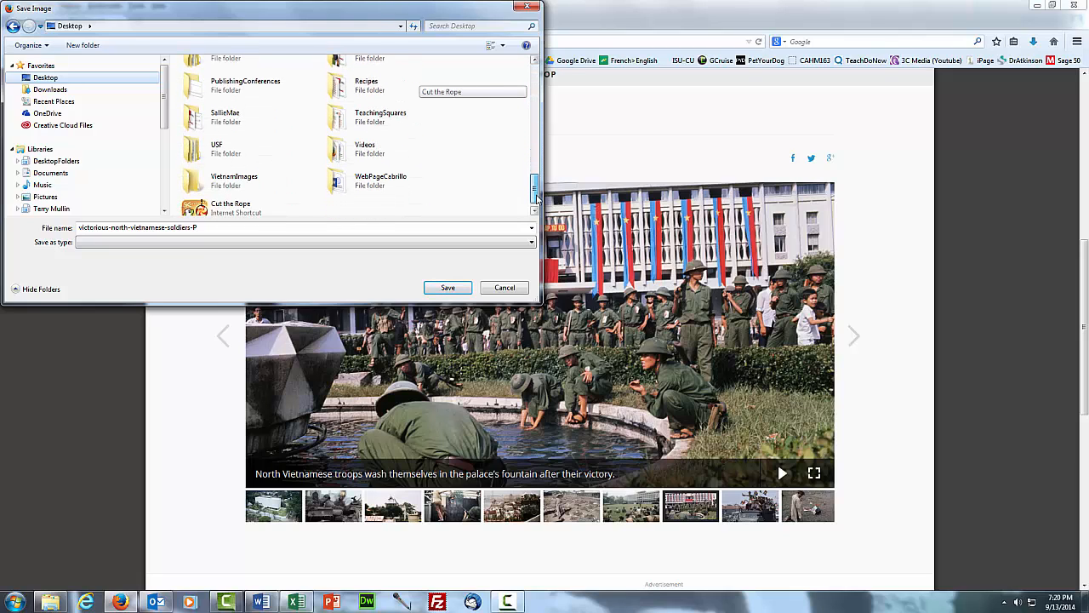
pyautogui.doubleClick(247, 186)
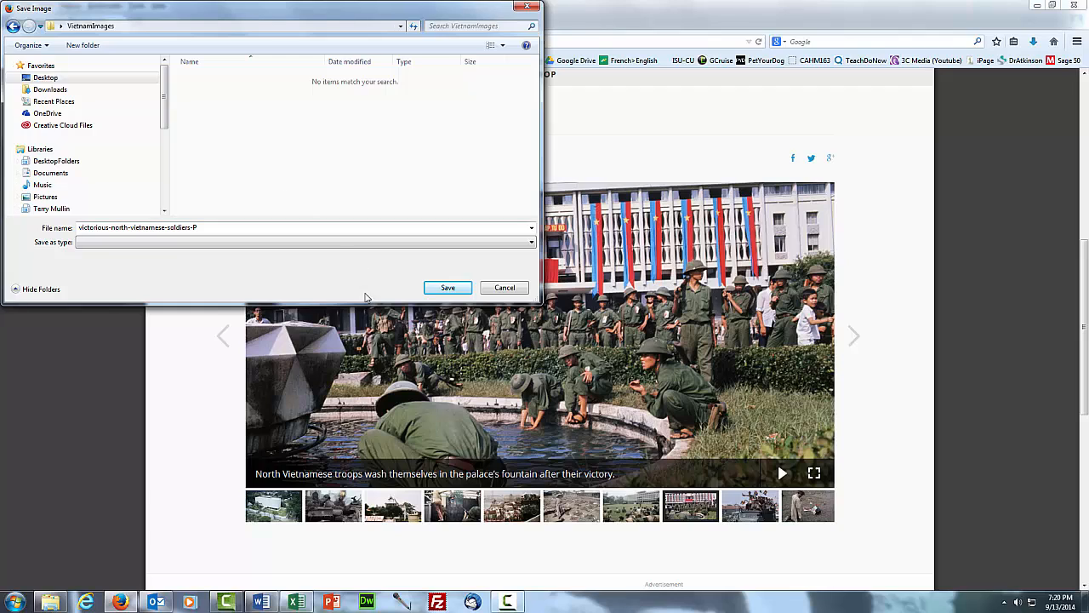
pyautogui.click(446, 290)
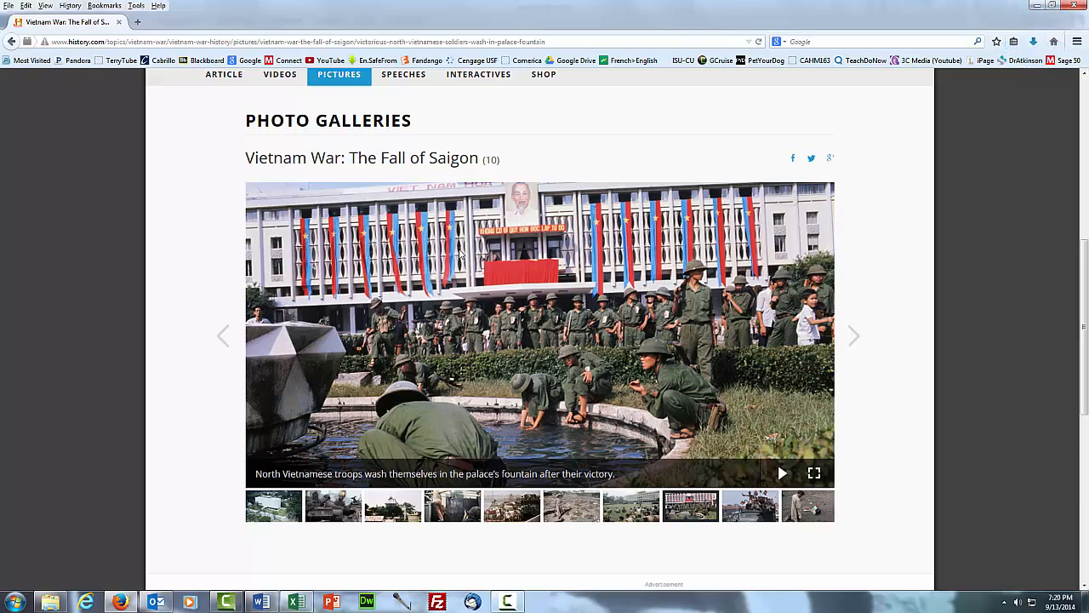
# Step: In the Word document, insert the saved victorious-north-vietnamese-soldiers-P picture from VietnamImages directly below the heading "Vietnam War: U.S. Intervention Begins"
pyautogui.hotkey('alt', 'Tab')
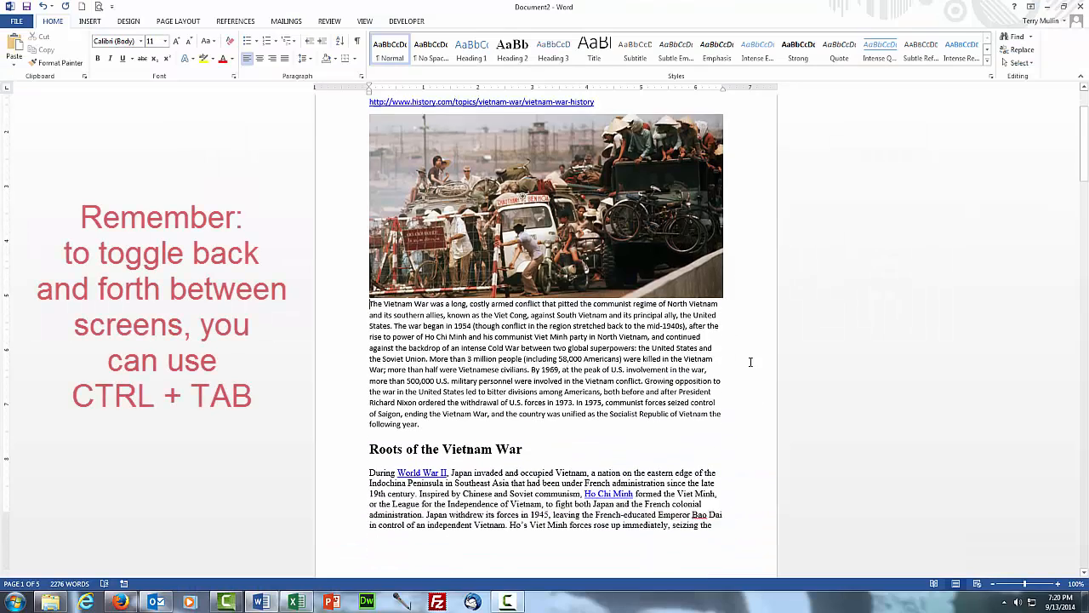
pyautogui.scroll(-10, 751, 362)
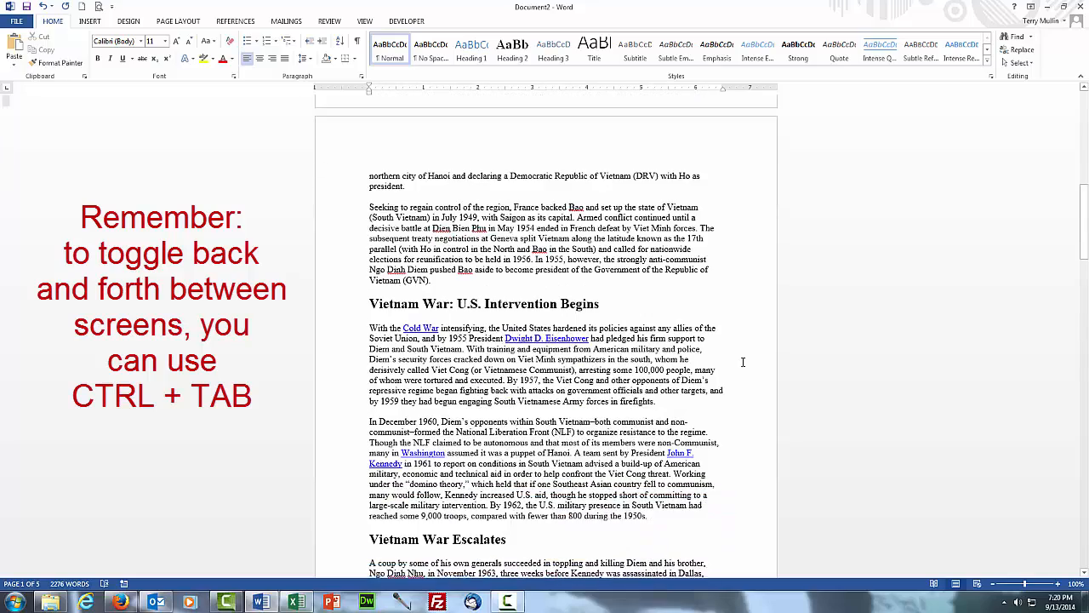
pyautogui.click(369, 325)
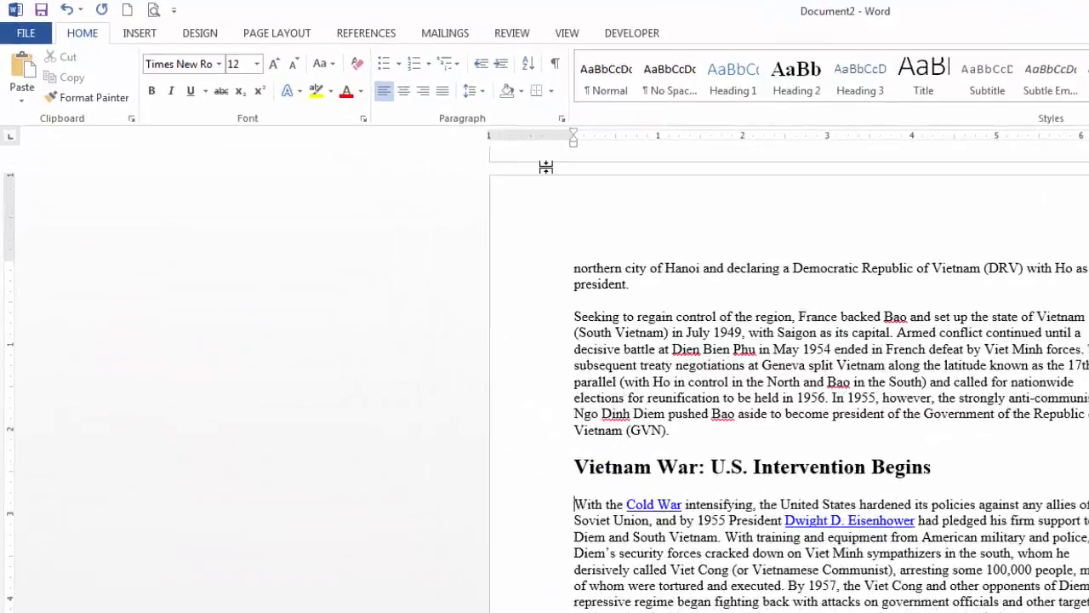
pyautogui.click(169, 44)
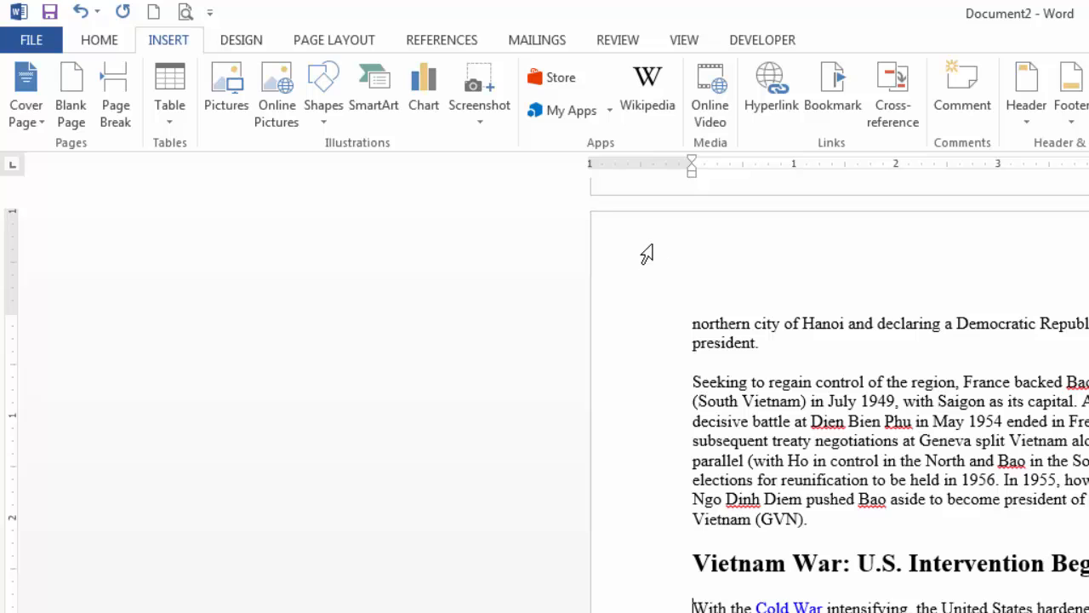
pyautogui.click(232, 96)
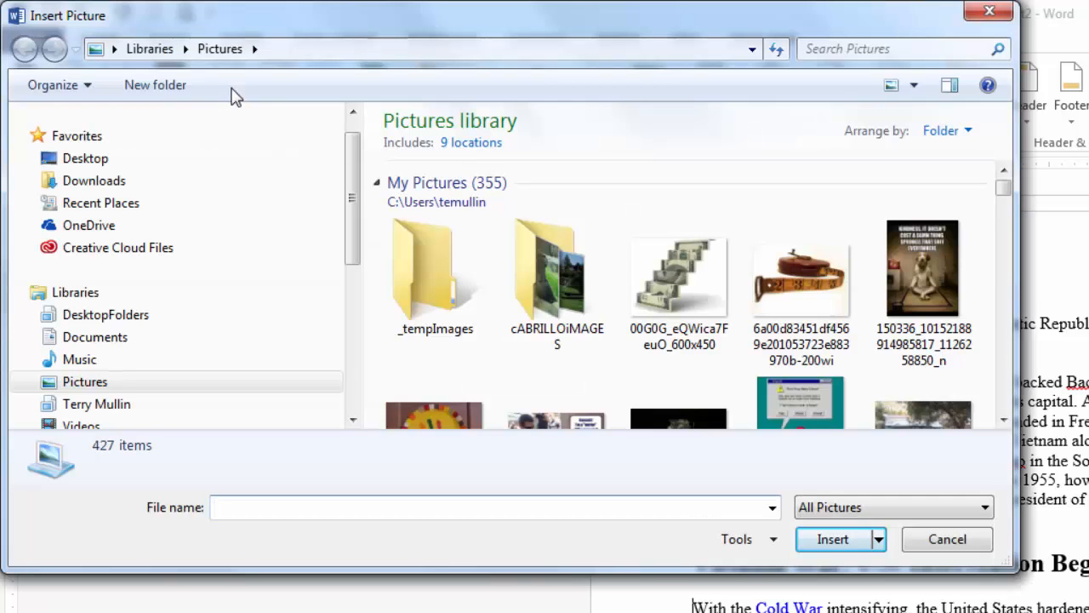
pyautogui.click(111, 162)
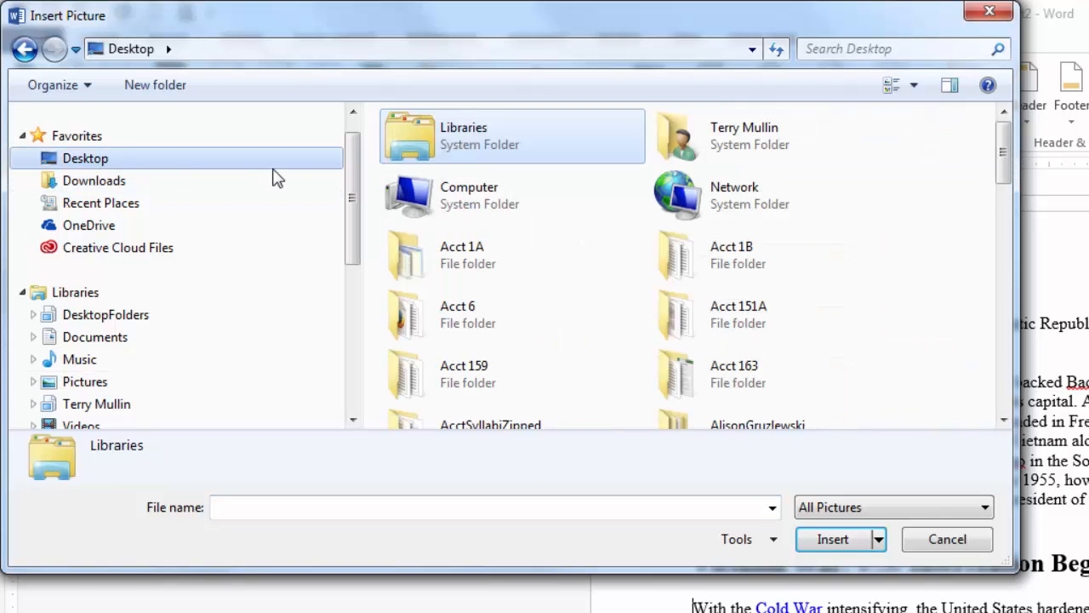
pyautogui.moveTo(1007, 170); pyautogui.dragTo(996, 378)
pyautogui.doubleClick(488, 380)
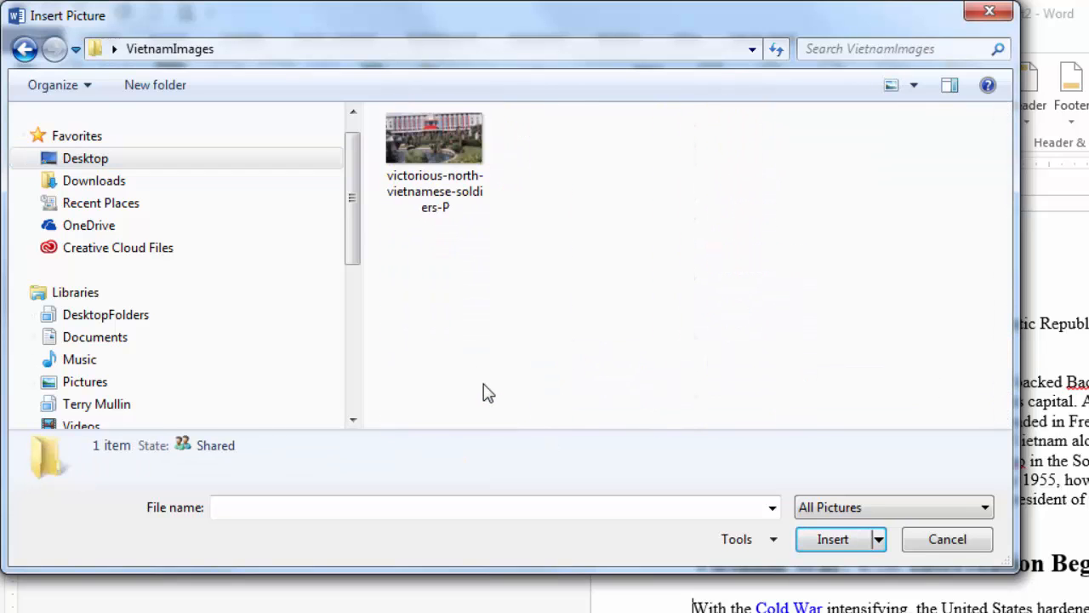
pyautogui.click(428, 153)
pyautogui.click(830, 538)
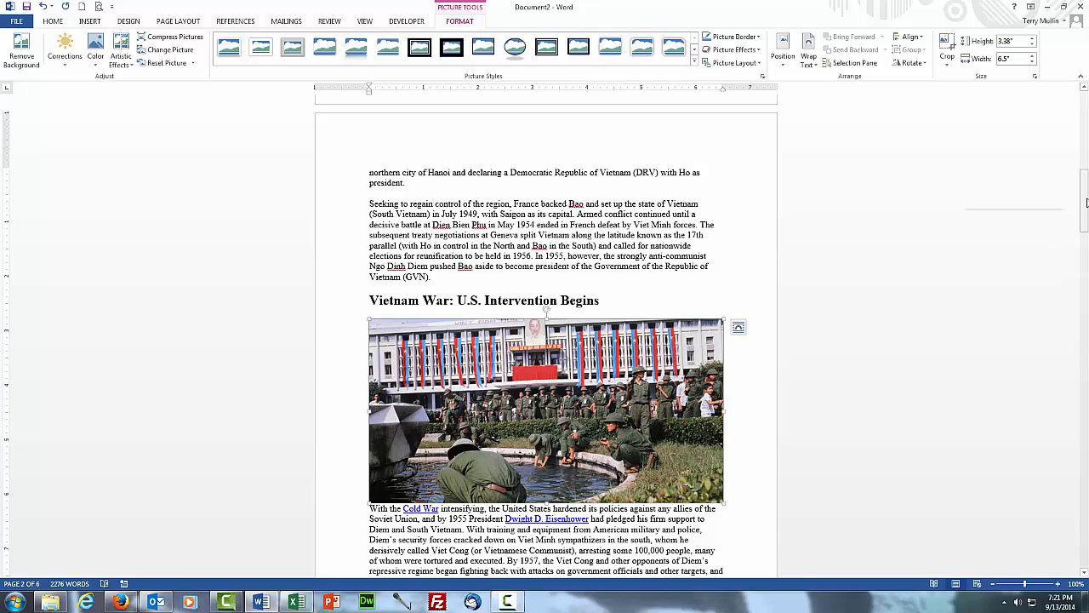
# Step: Shrink the traffic photo below the document's web link to about 2" by 3.85" and apply the Drop Shadow Rectangle picture style
pyautogui.moveTo(1086, 201); pyautogui.dragTo(1086, 117)
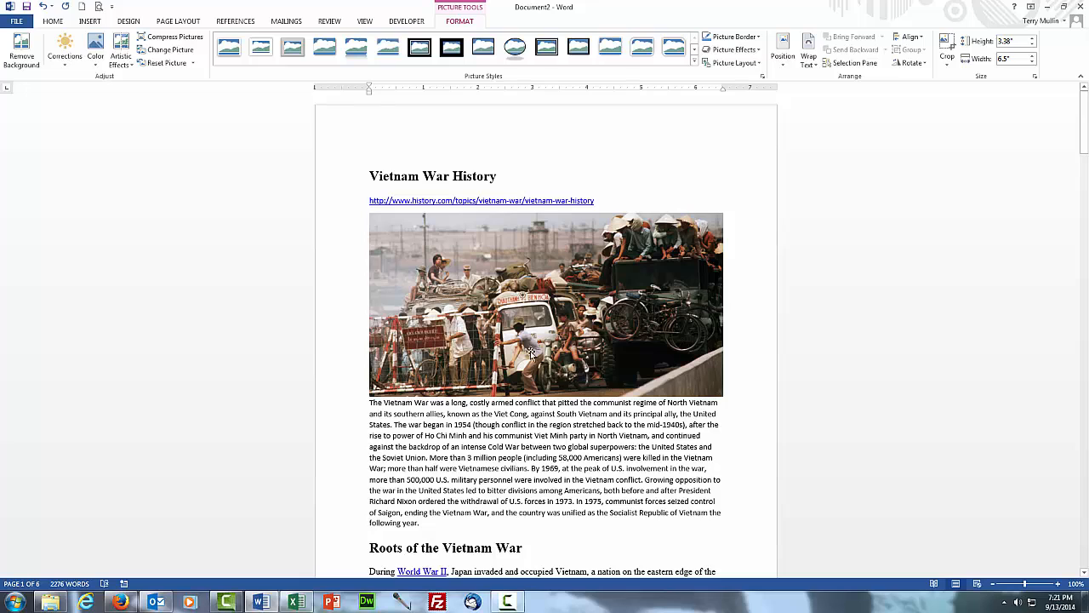
pyautogui.click(368, 403)
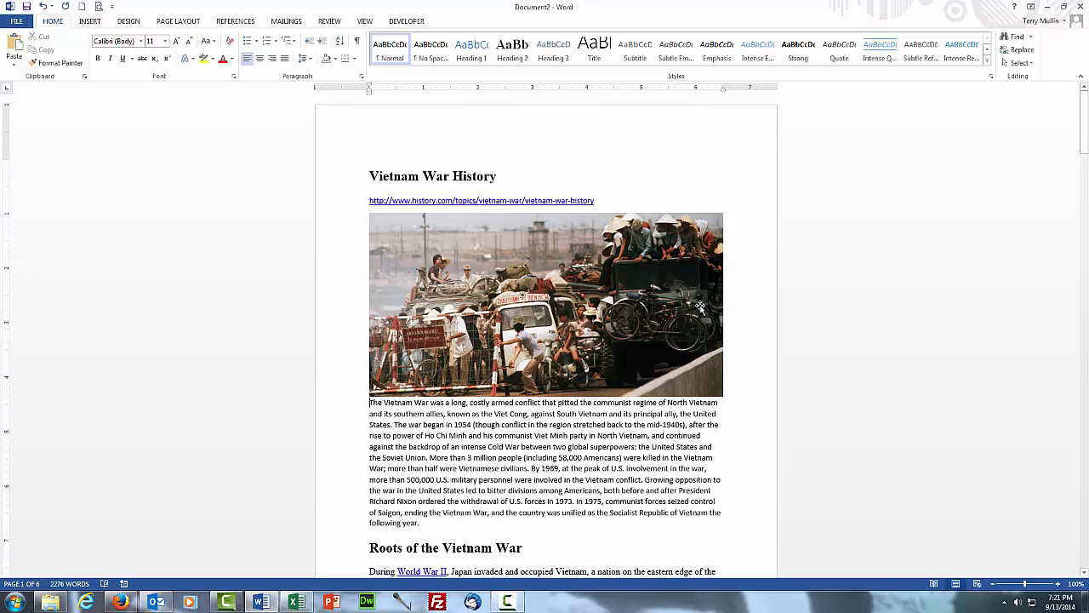
pyautogui.click(698, 372)
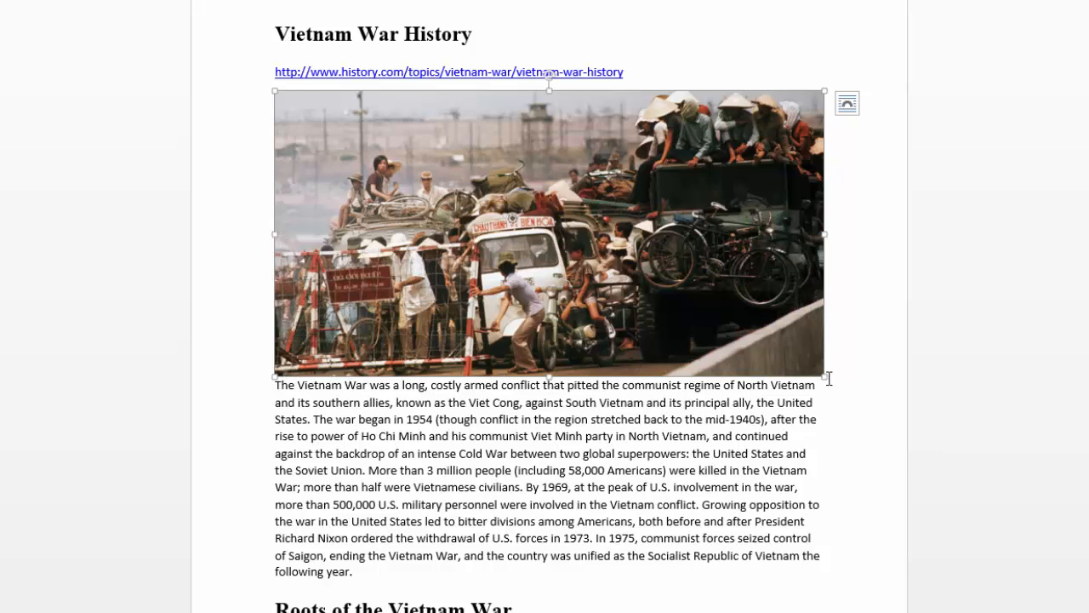
pyautogui.moveTo(823, 376); pyautogui.dragTo(577, 258)
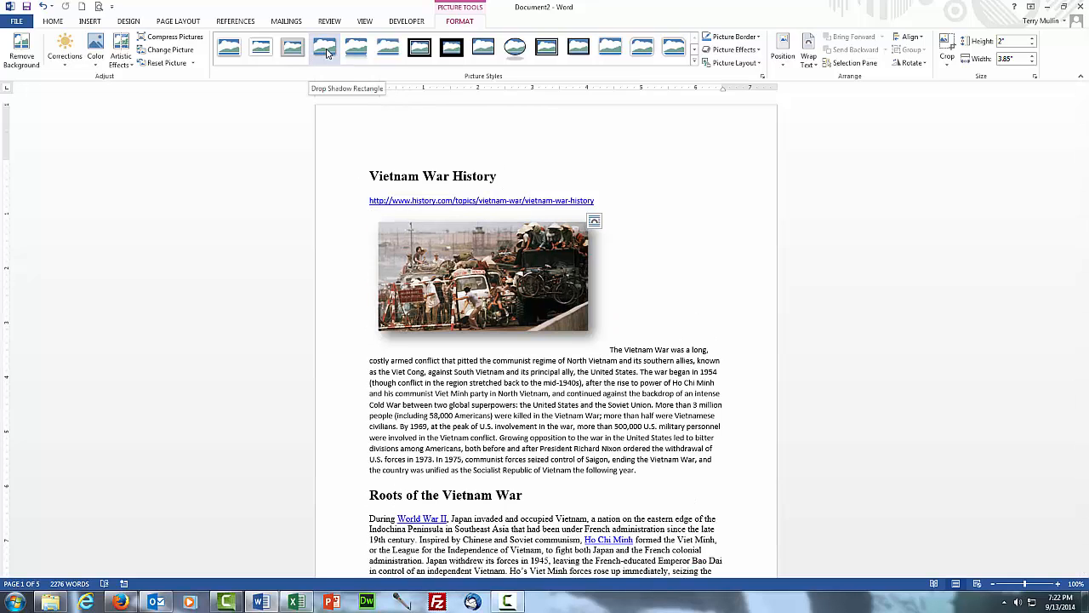
pyautogui.click(327, 52)
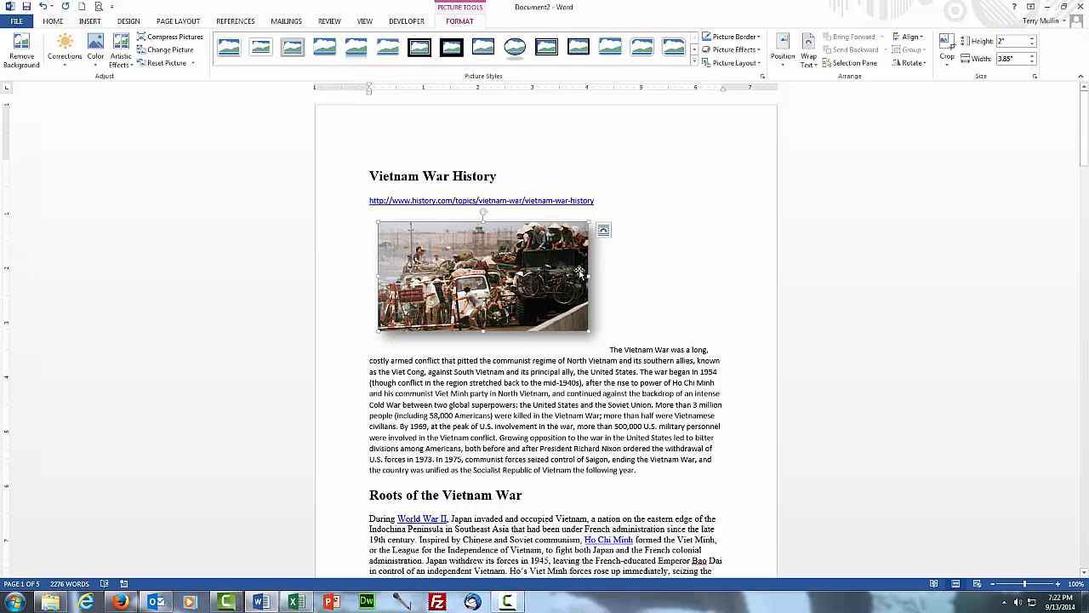
pyautogui.click(648, 253)
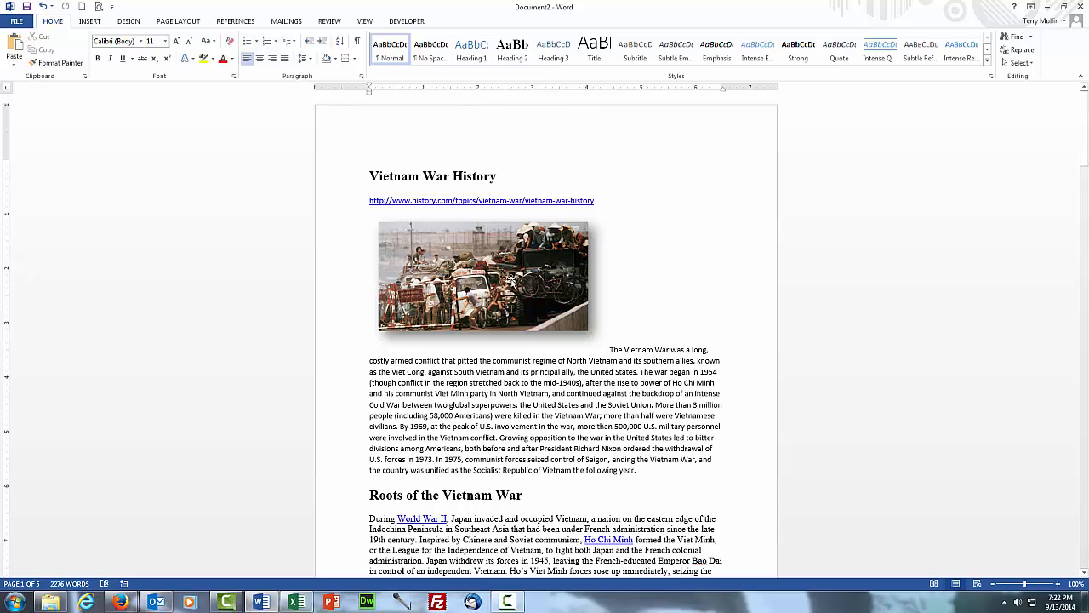
# Step: Reselect the traffic photo and show its picture formatting tools in the maximized document window
pyautogui.click(467, 248)
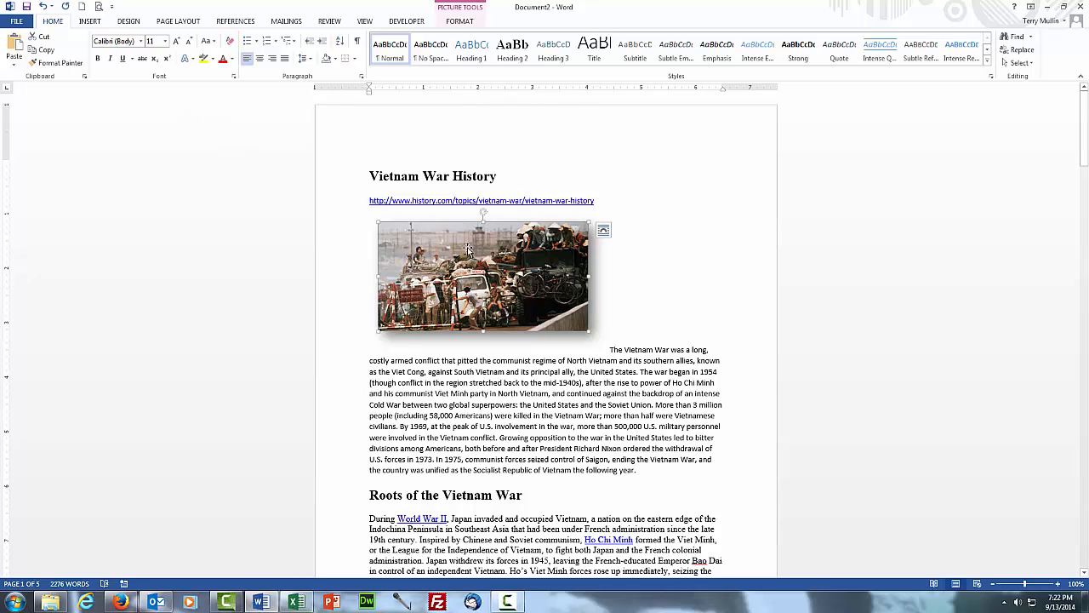
pyautogui.doubleClick(468, 12)
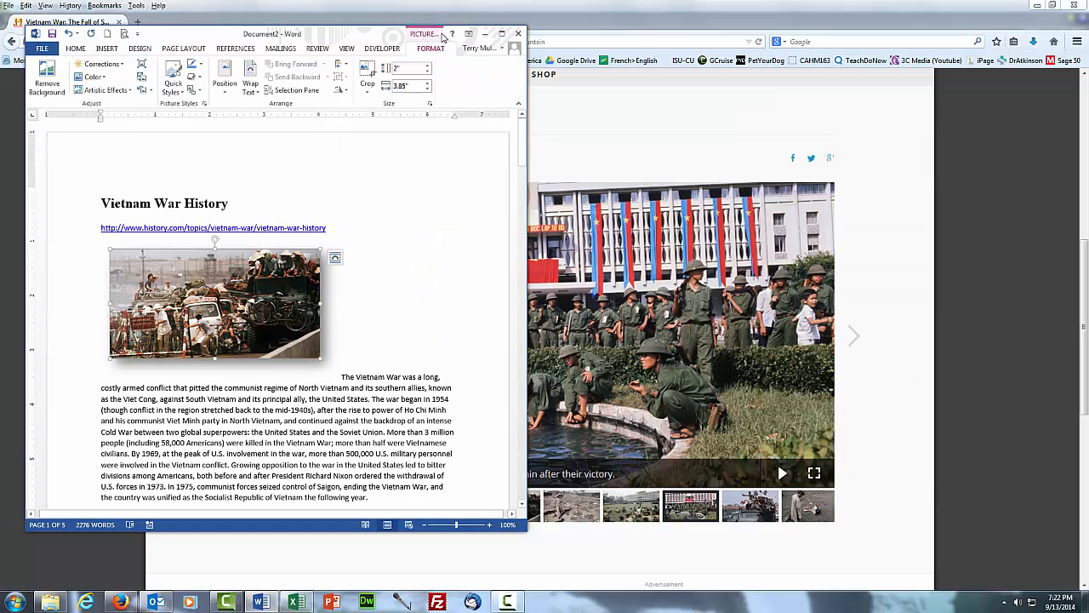
pyautogui.click(501, 33)
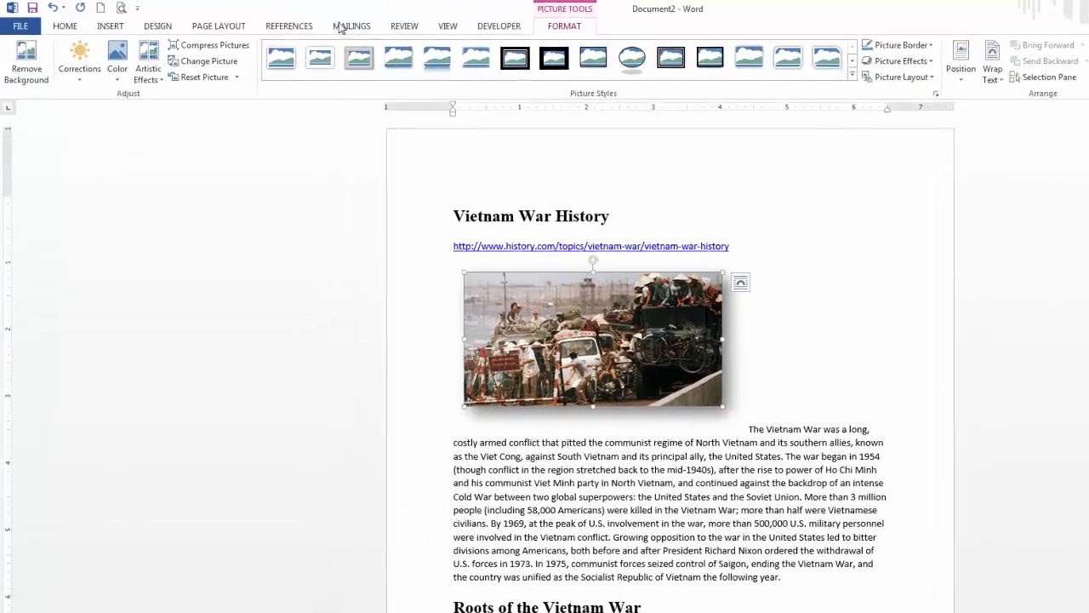
pyautogui.click(154, 88)
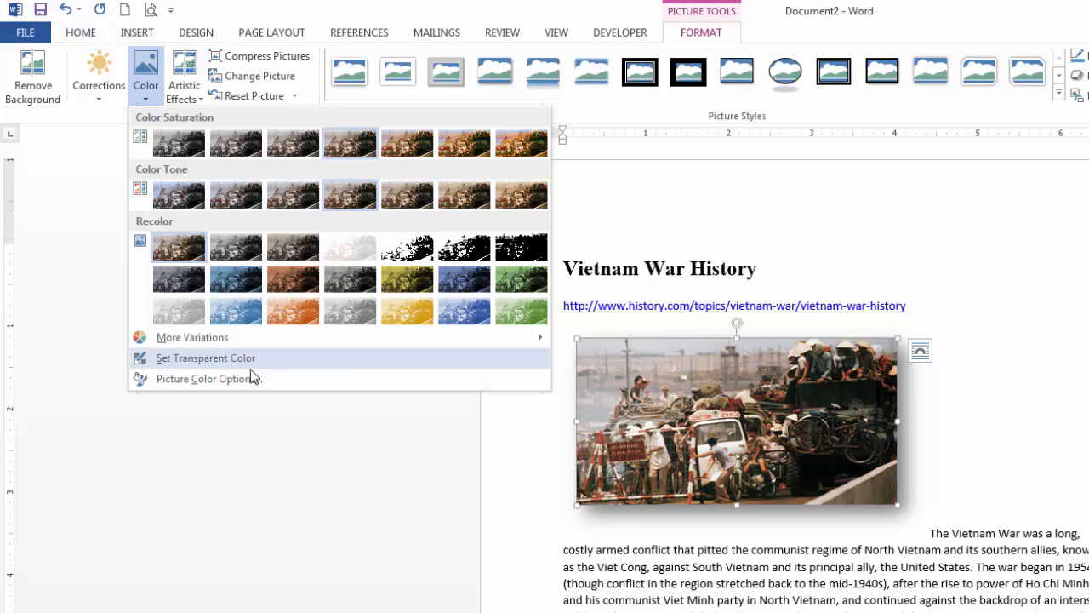
pyautogui.click(102, 85)
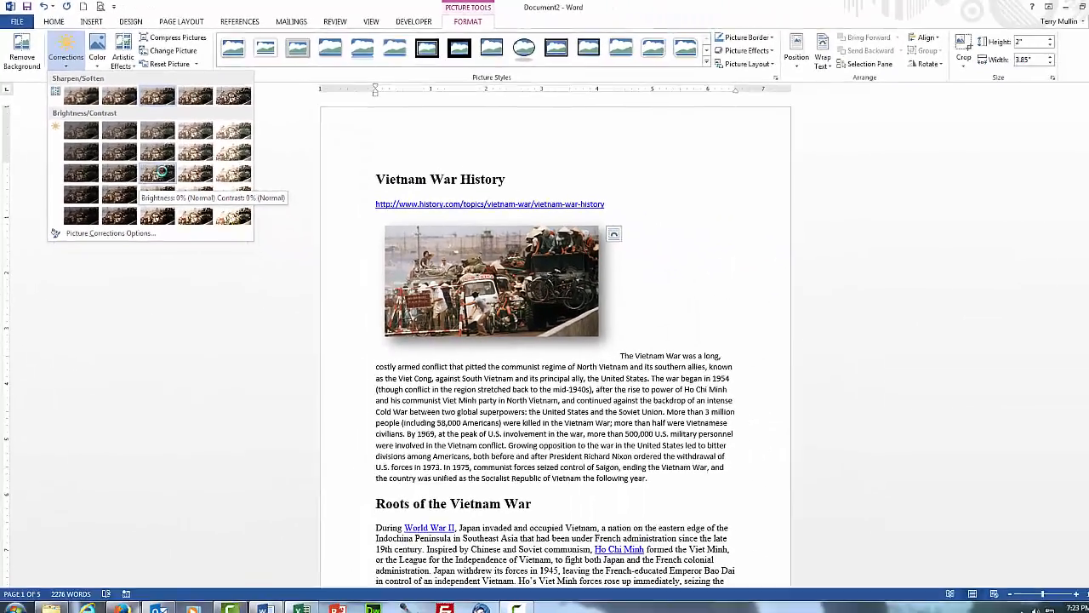
pyautogui.click(243, 257)
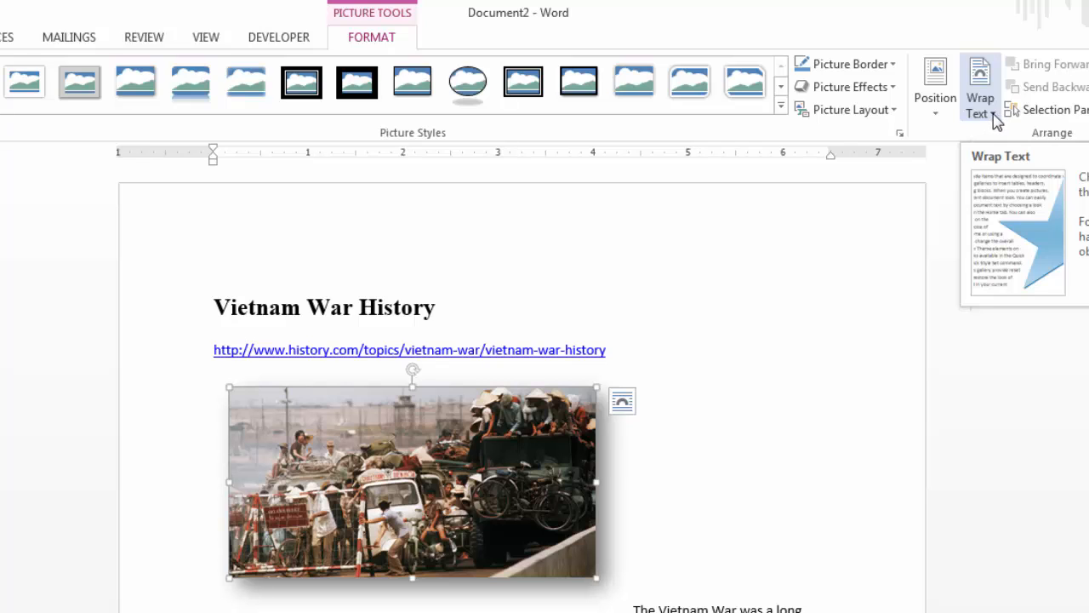
# Step: Set Tight text wrapping on the traffic photo and move it to the right side of the opening paragraph
pyautogui.click(994, 113)
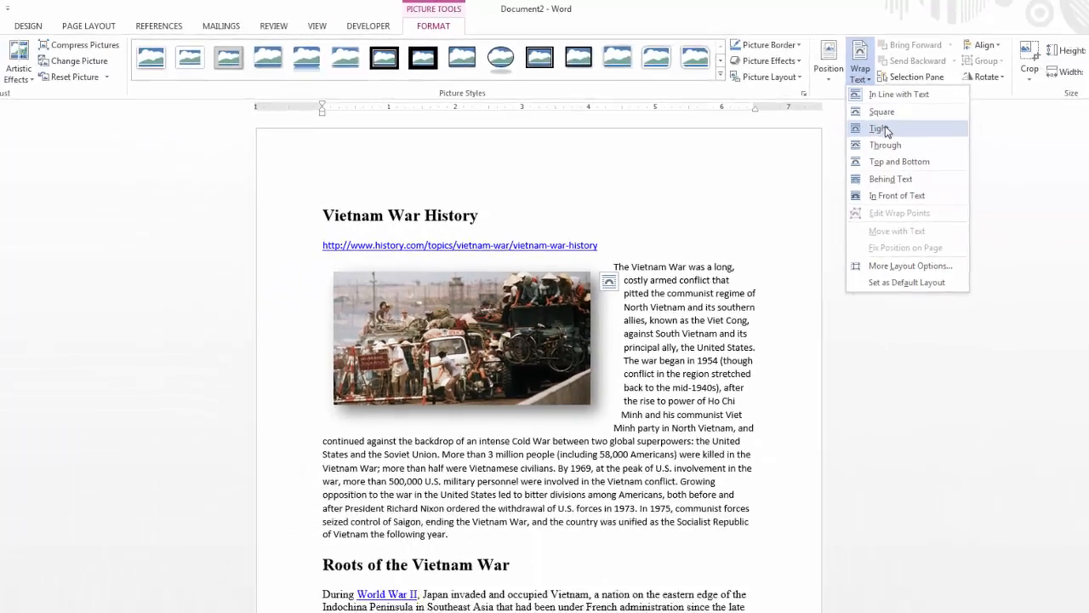
pyautogui.click(1007, 183)
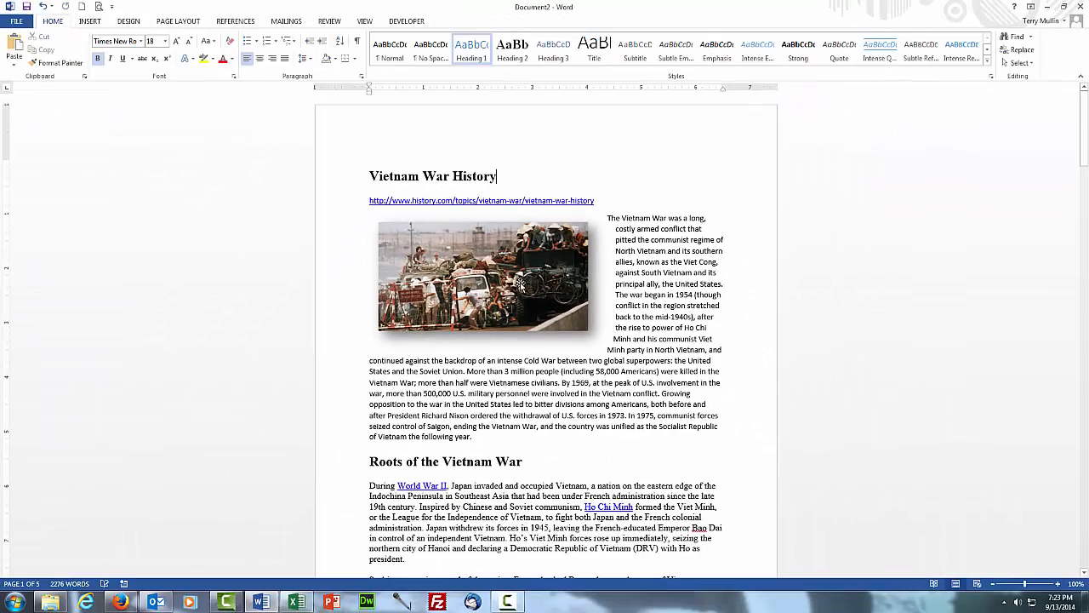
pyautogui.moveTo(514, 272); pyautogui.dragTo(565, 307)
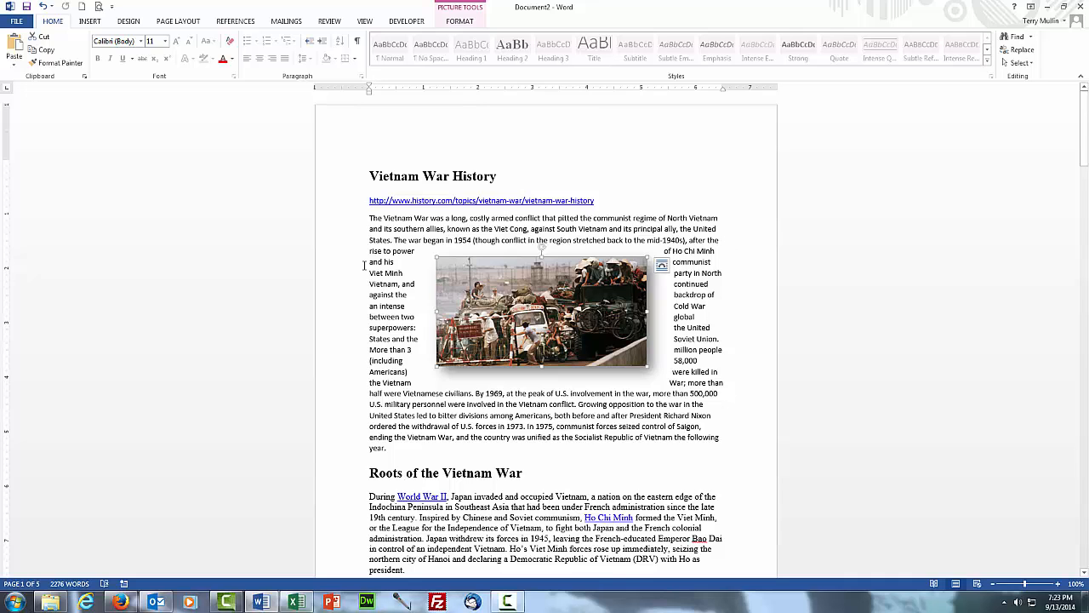
pyautogui.moveTo(565, 302); pyautogui.dragTo(631, 297)
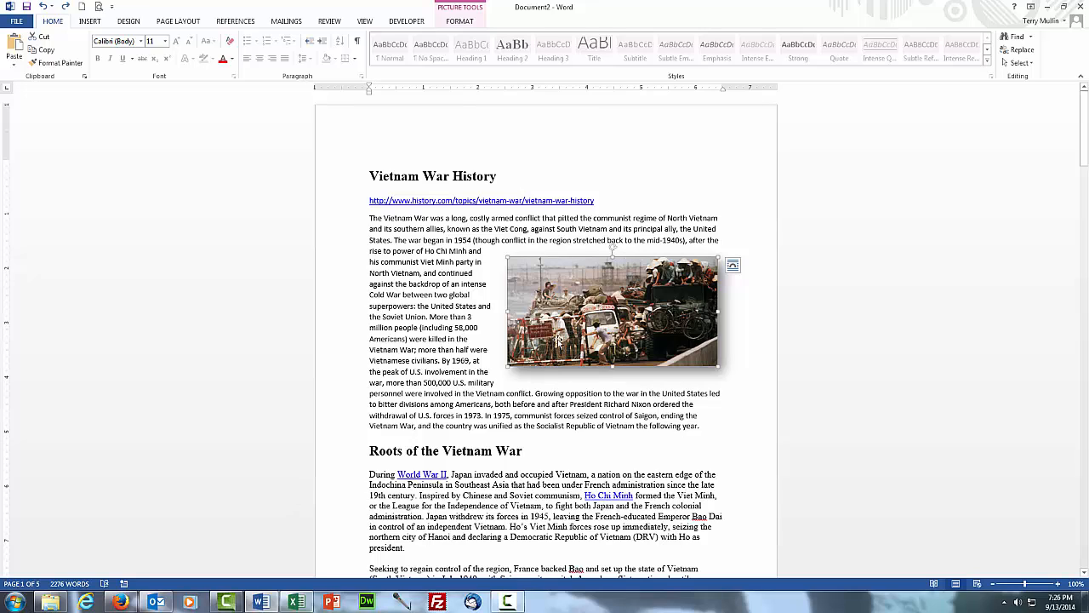
pyautogui.click(430, 308)
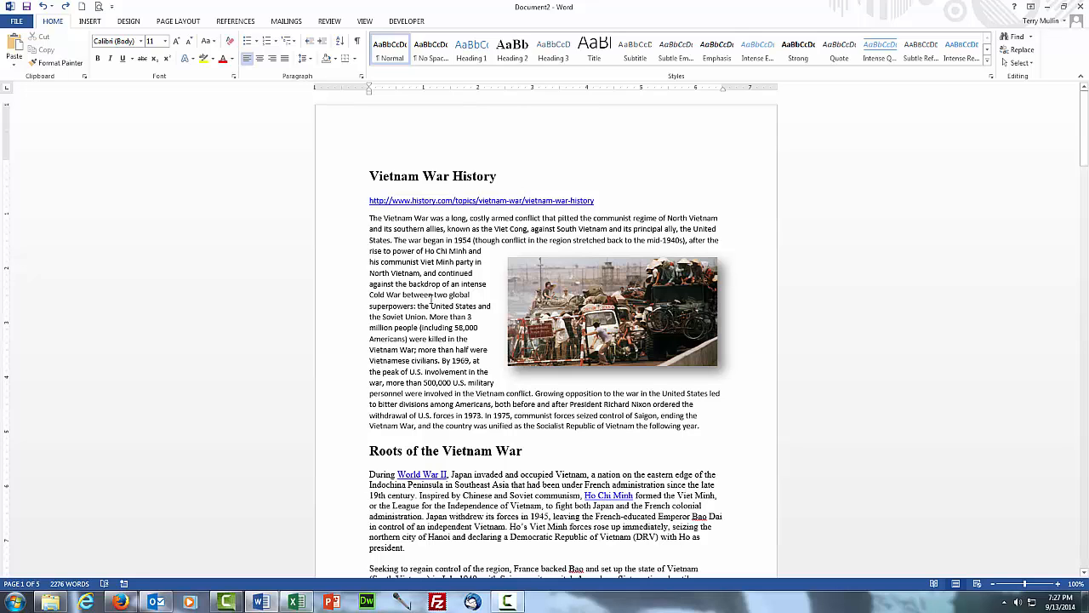
# Step: Switch to the Vietnam War History page in the web browser and start the Snipping Tool
pyautogui.hotkey('alt', 'Tab')
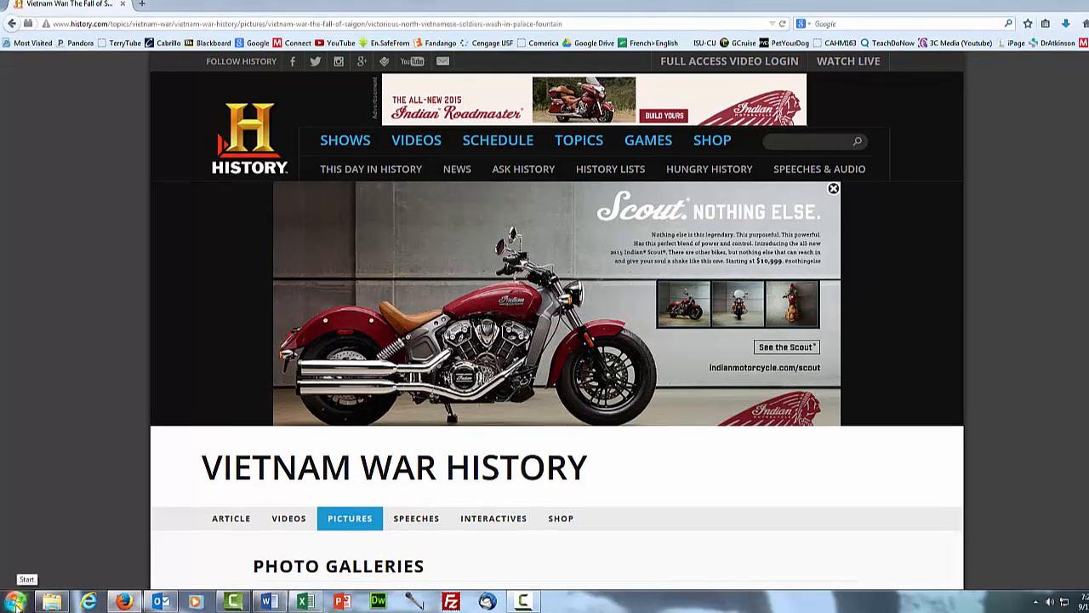
pyautogui.click(16, 604)
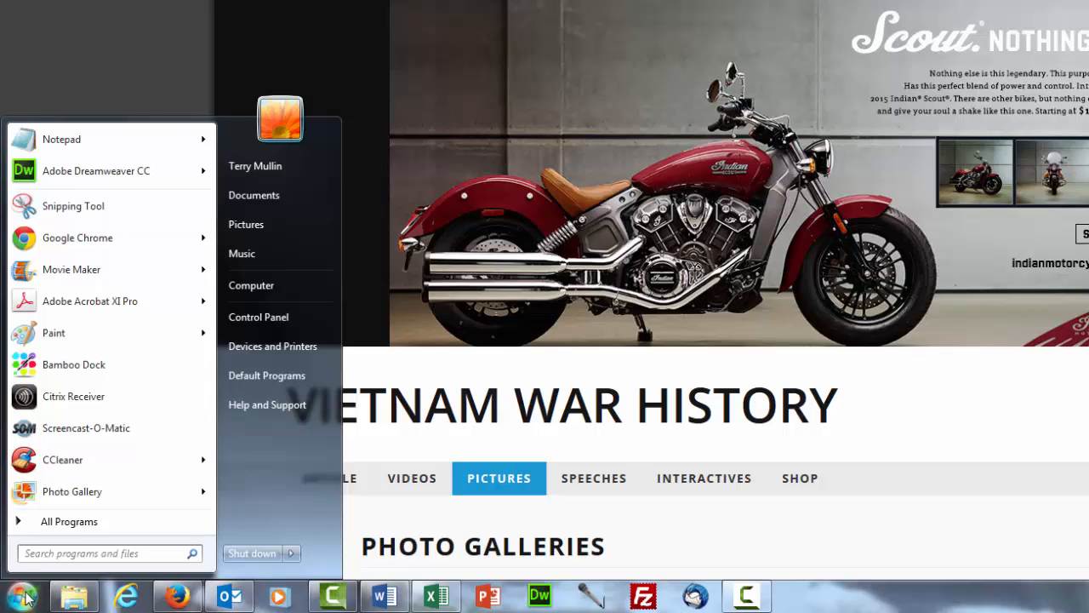
pyautogui.click(65, 523)
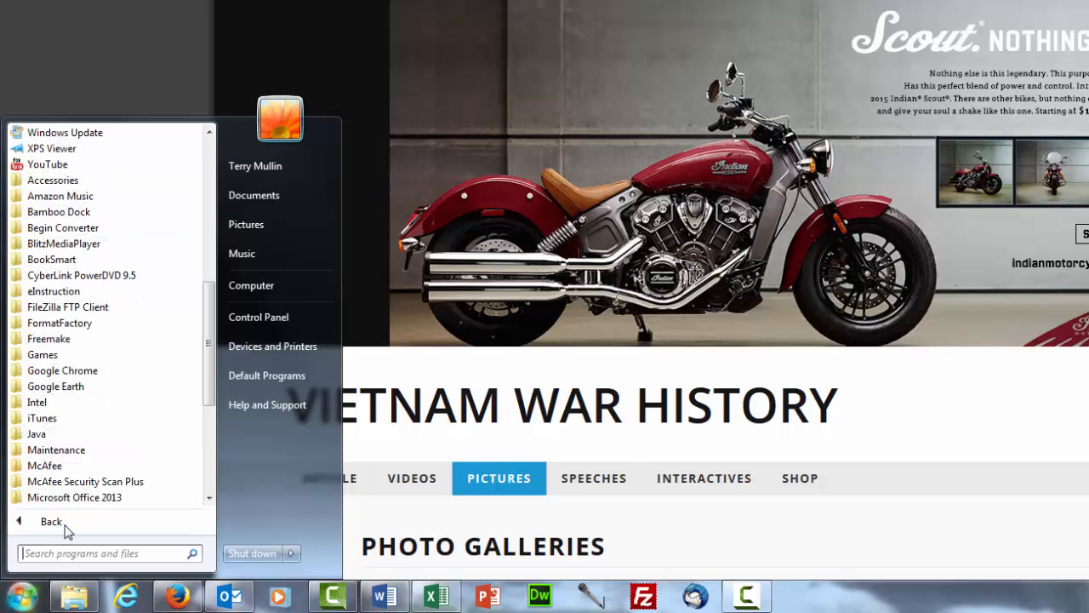
pyautogui.click(77, 182)
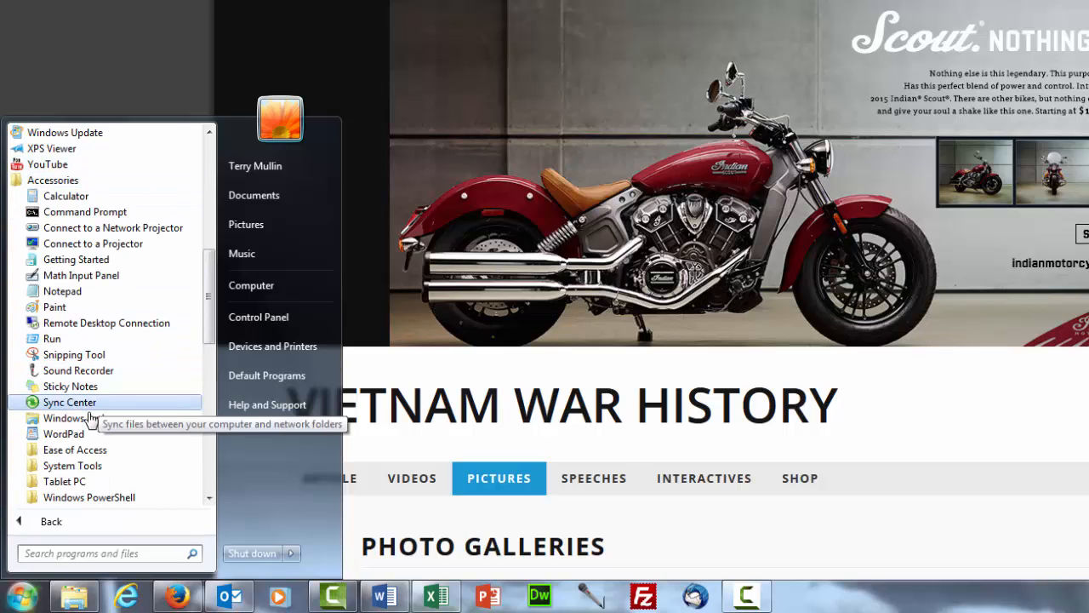
pyautogui.click(94, 360)
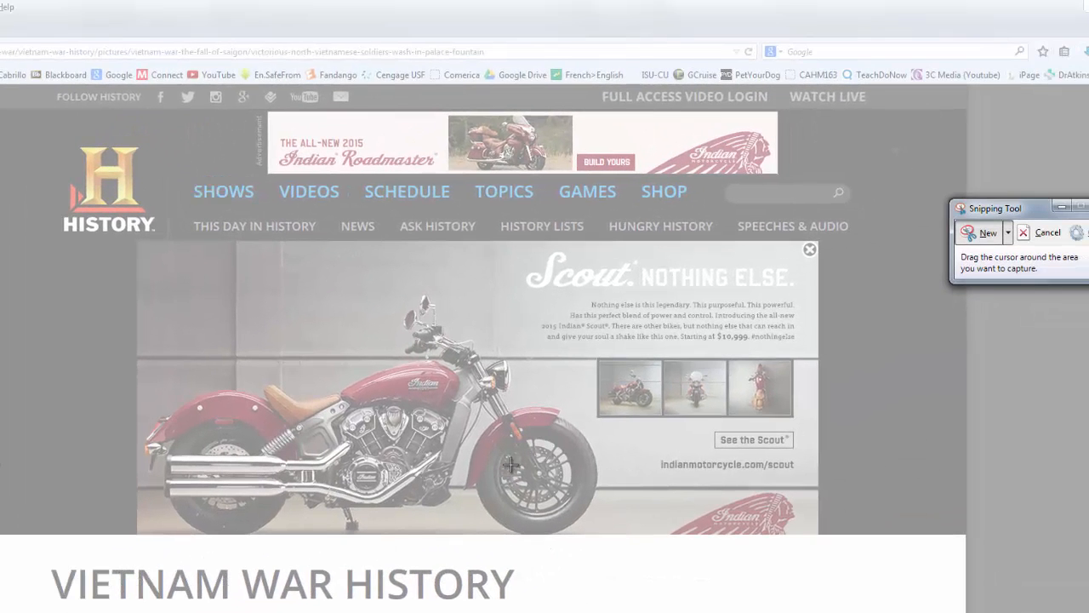
# Step: Move the Snipping Tool window clear of the logo and capture a rectangular snip of the HISTORY logo in the page header
pyautogui.moveTo(990, 210); pyautogui.dragTo(418, 198)
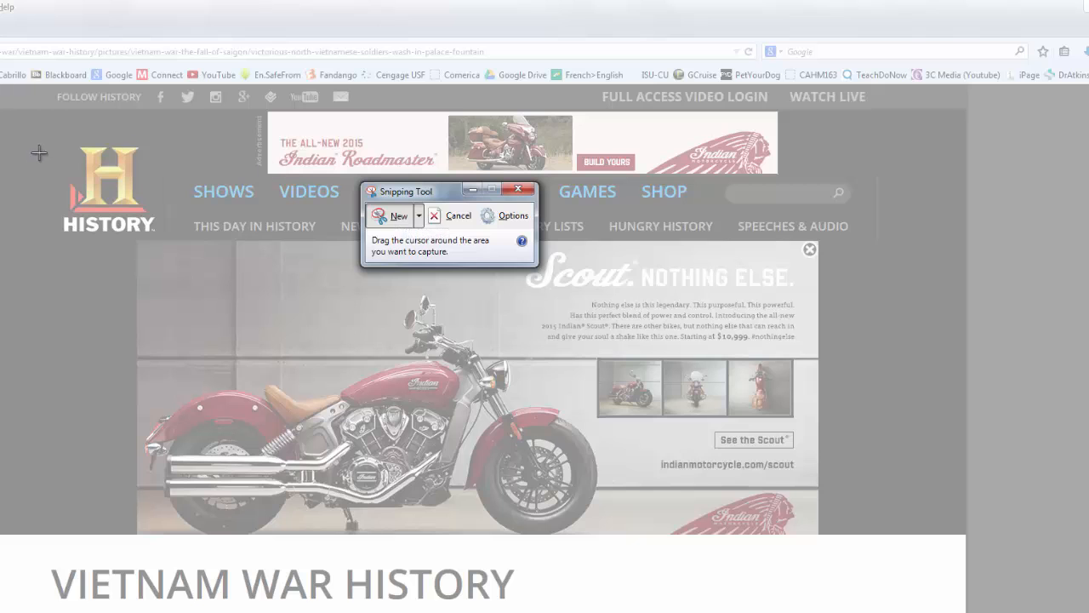
pyautogui.moveTo(44, 134); pyautogui.dragTo(173, 241)
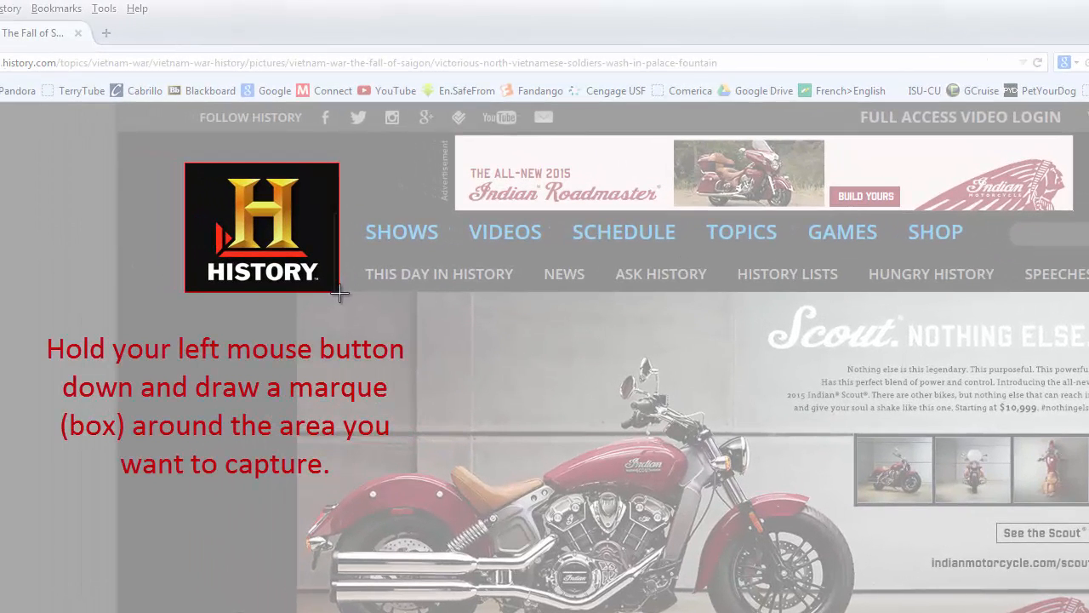
pyautogui.moveTo(339, 293); pyautogui.dragTo(339, 293)
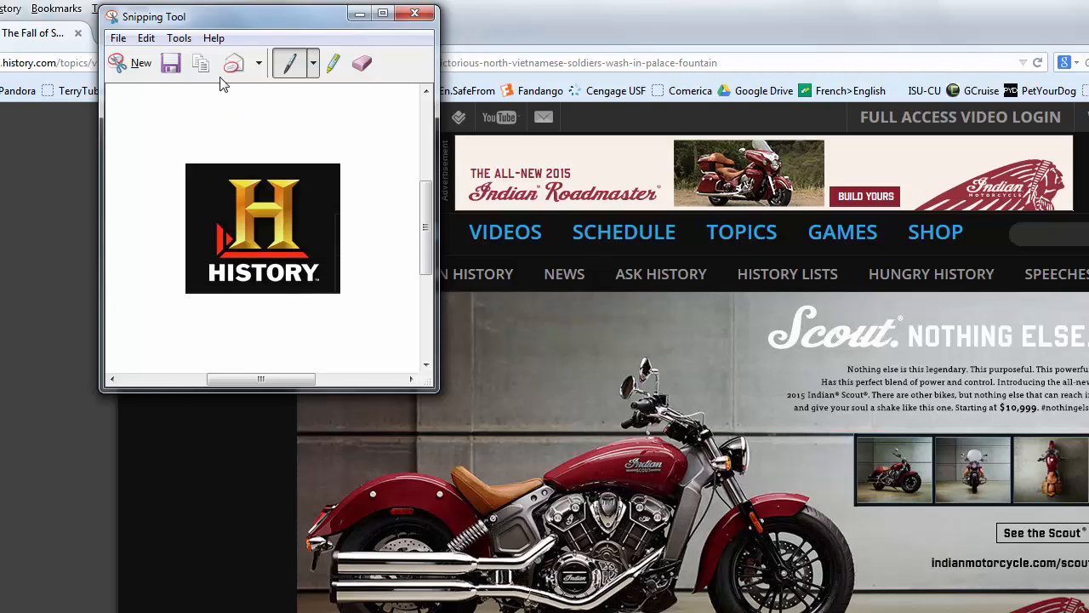
# Step: Save the logo snip as the PNG file HistoryChannelLogo in the VietnamImages folder on the Desktop and close the Snipping Tool
pyautogui.click(118, 38)
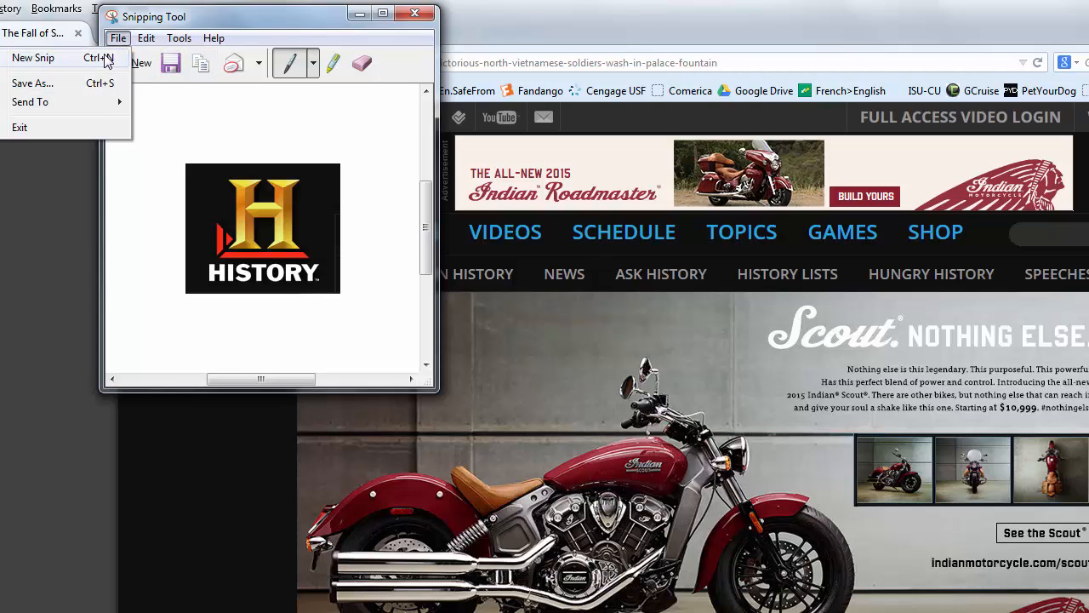
pyautogui.click(89, 63)
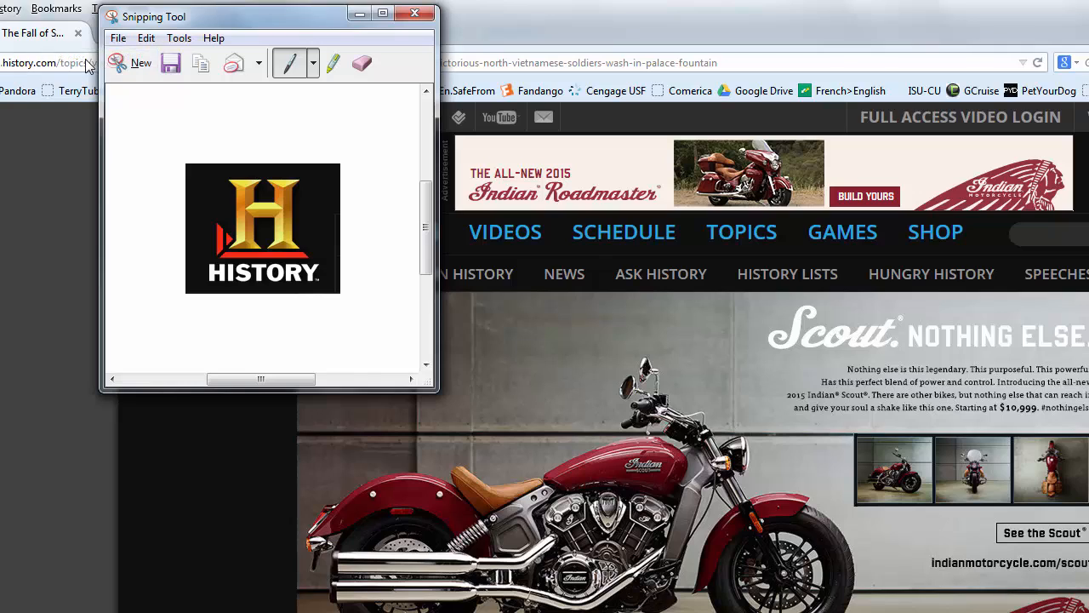
pyautogui.click(119, 39)
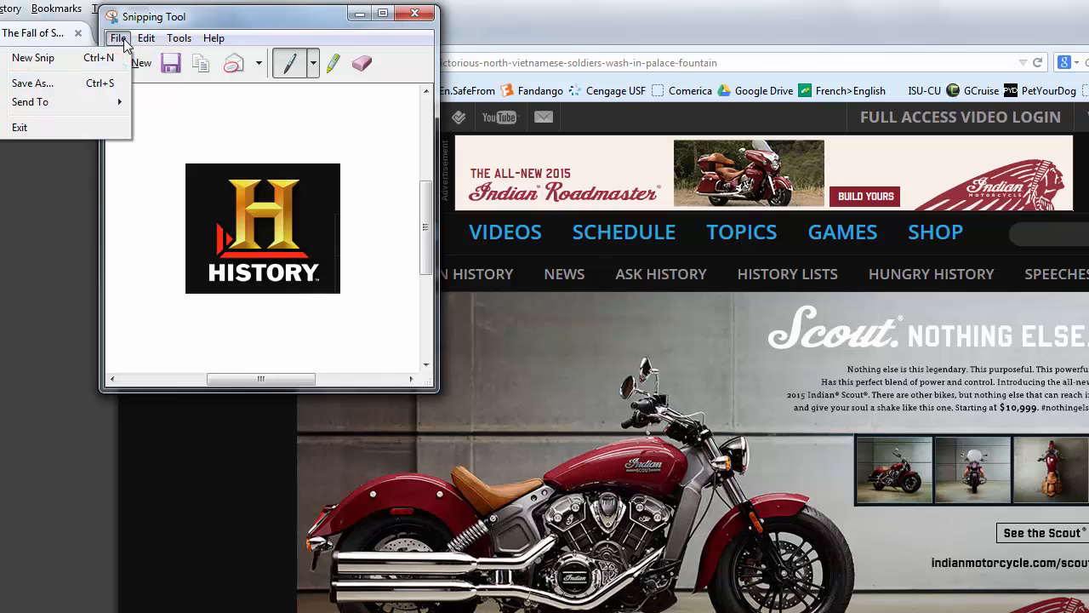
pyautogui.click(48, 84)
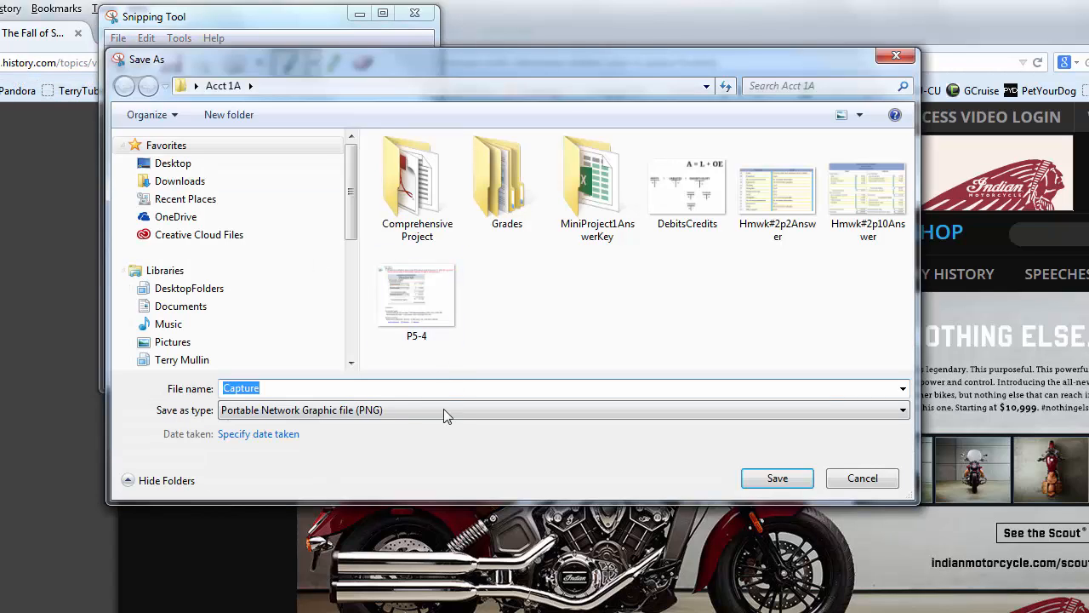
pyautogui.click(194, 165)
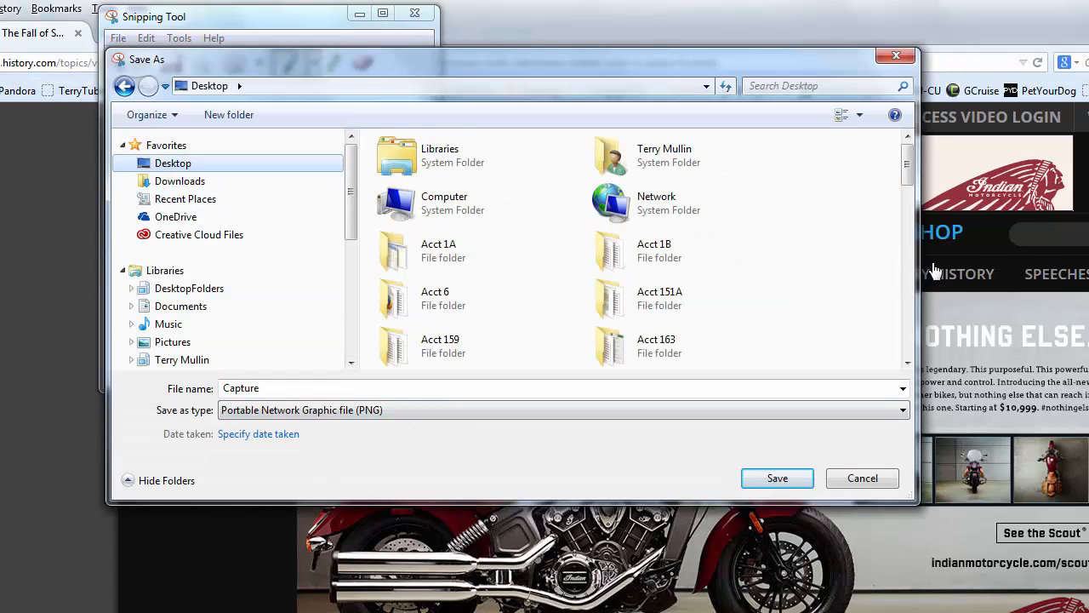
pyautogui.moveTo(907, 158); pyautogui.dragTo(907, 341)
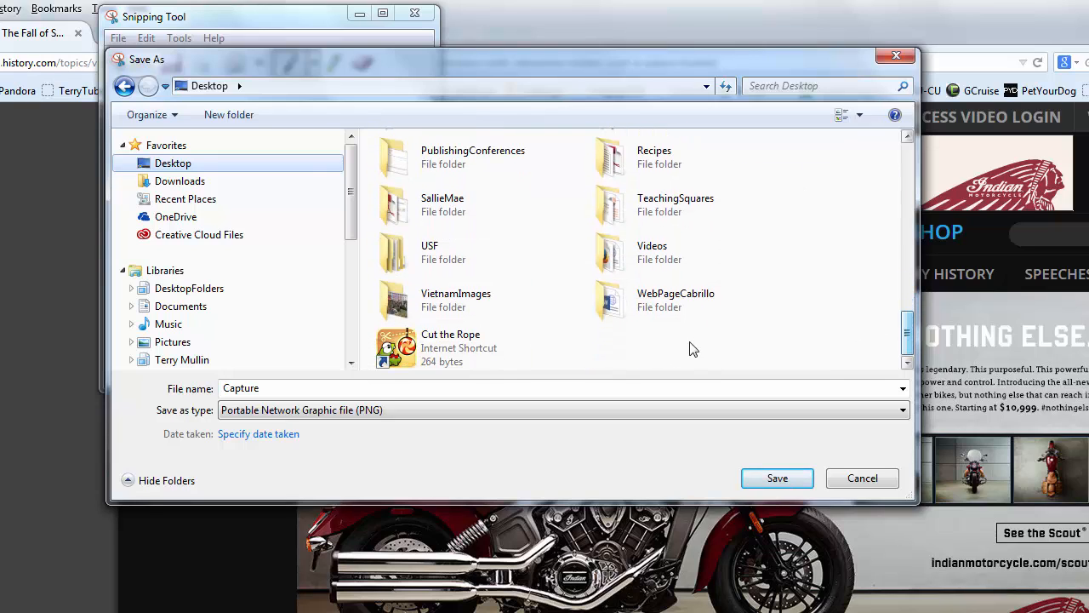
pyautogui.doubleClick(476, 303)
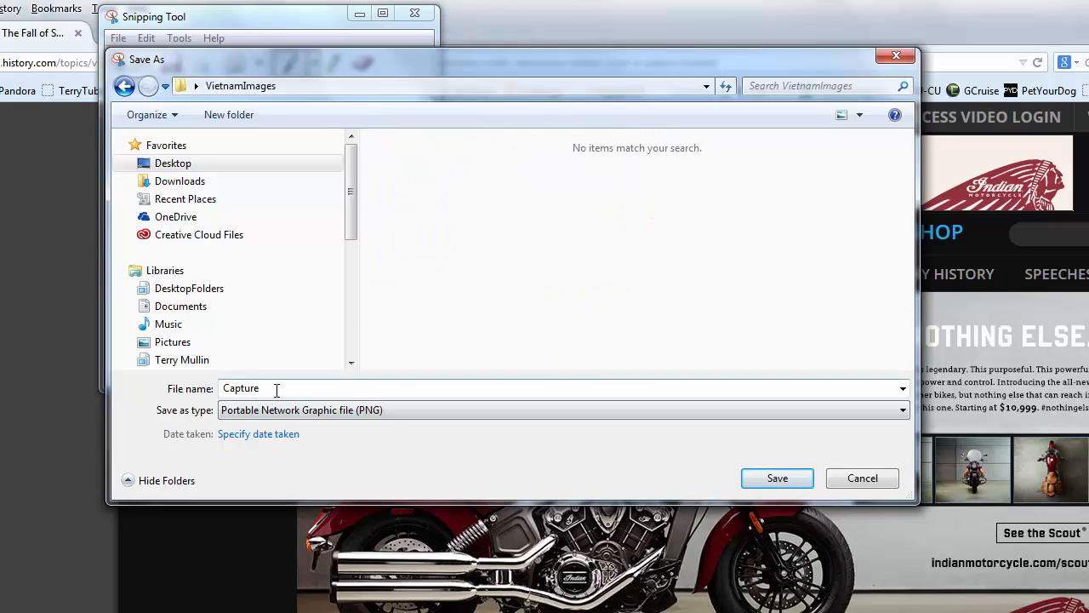
pyautogui.moveTo(275, 388); pyautogui.dragTo(213, 387)
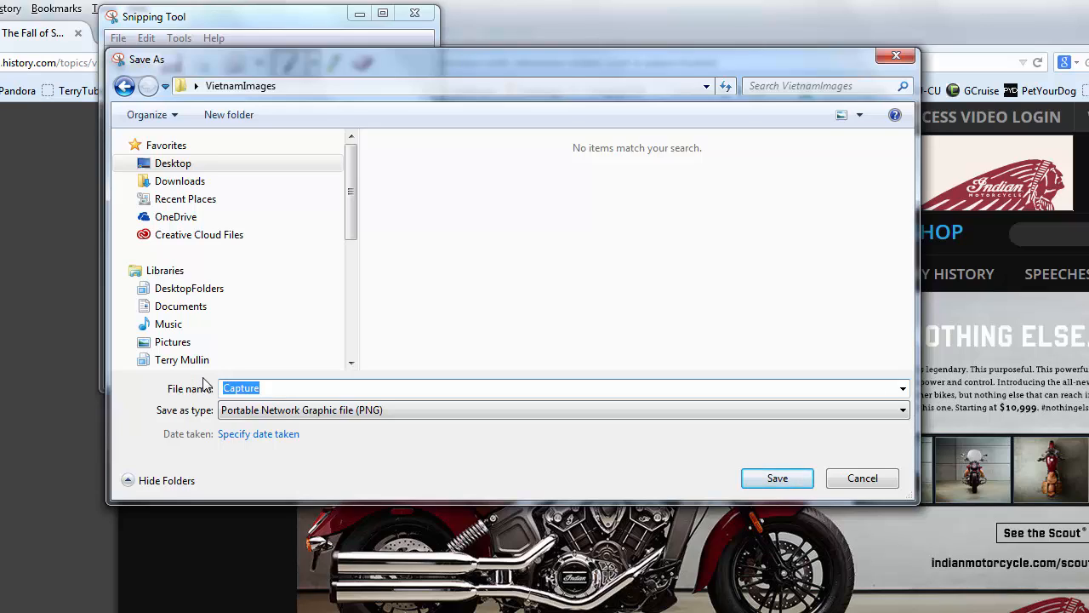
pyautogui.write('HistoryChannelLogo')
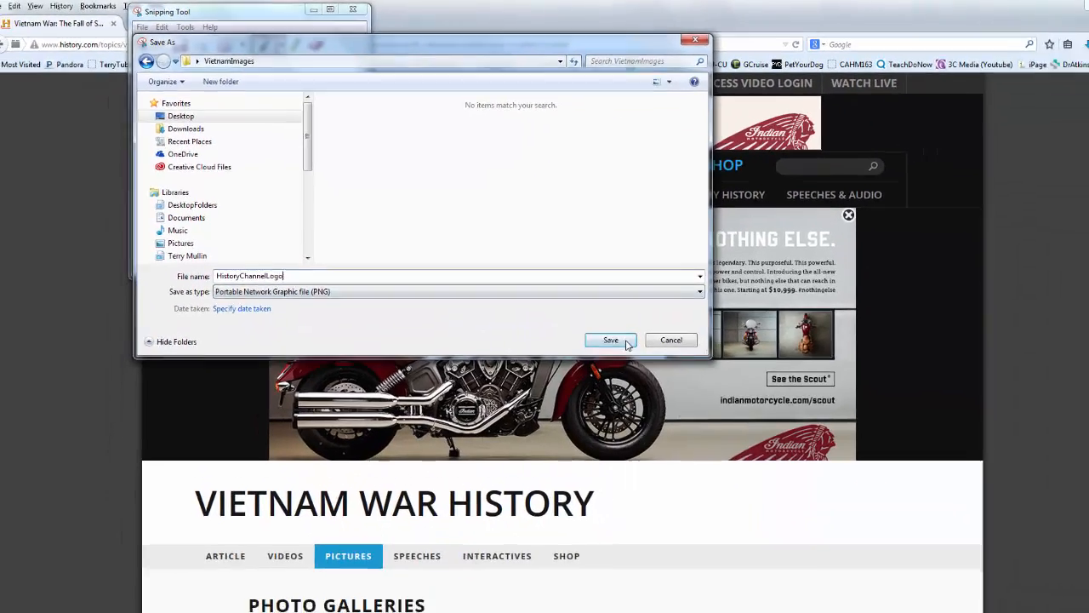
pyautogui.click(777, 477)
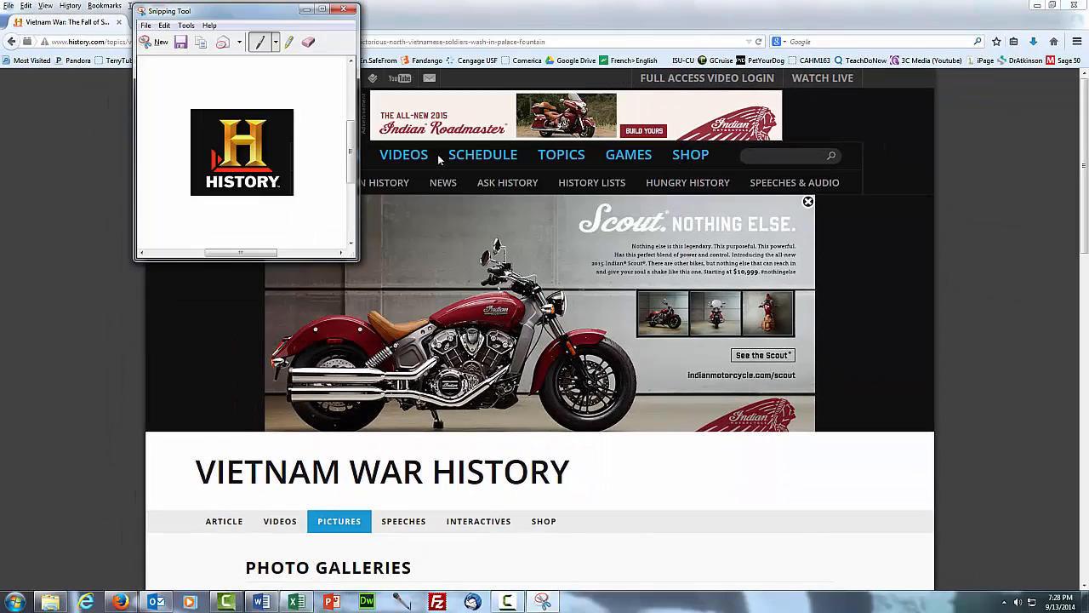
pyautogui.click(342, 10)
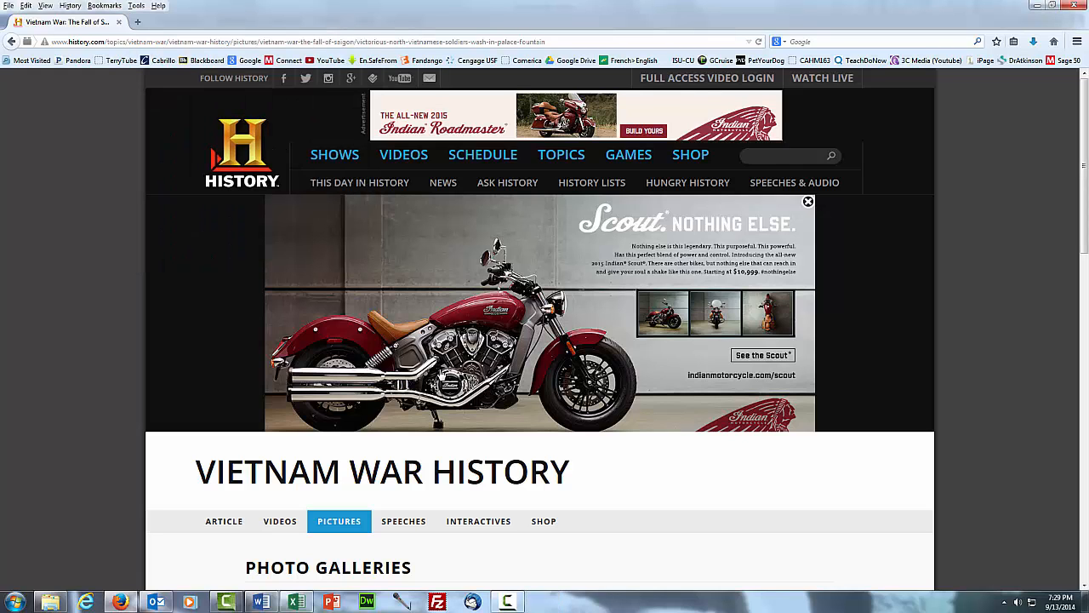
# Step: Switch to the Word document and paste the captured logo directly before the heading "Vietnam War History"
pyautogui.hotkey('alt', 'Tab')
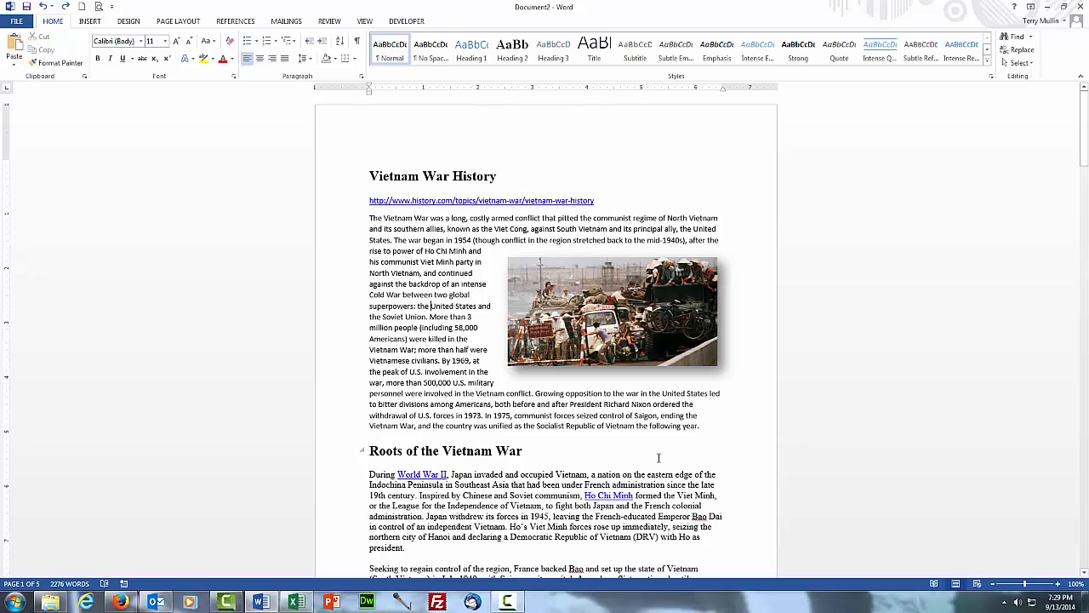
pyautogui.scroll(-5, 658, 458)
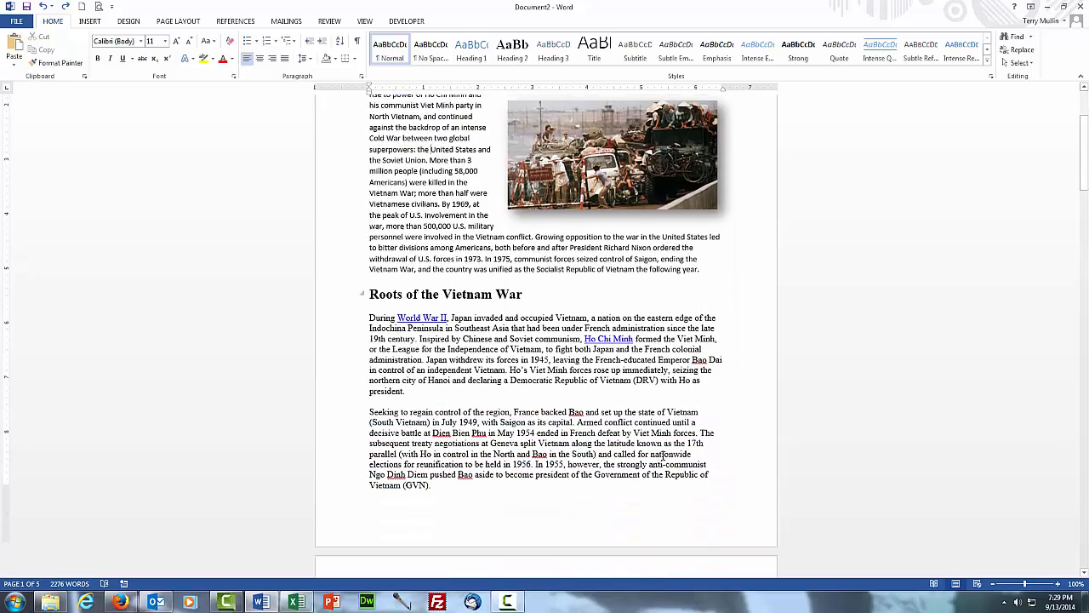
pyautogui.scroll(-2, 663, 456)
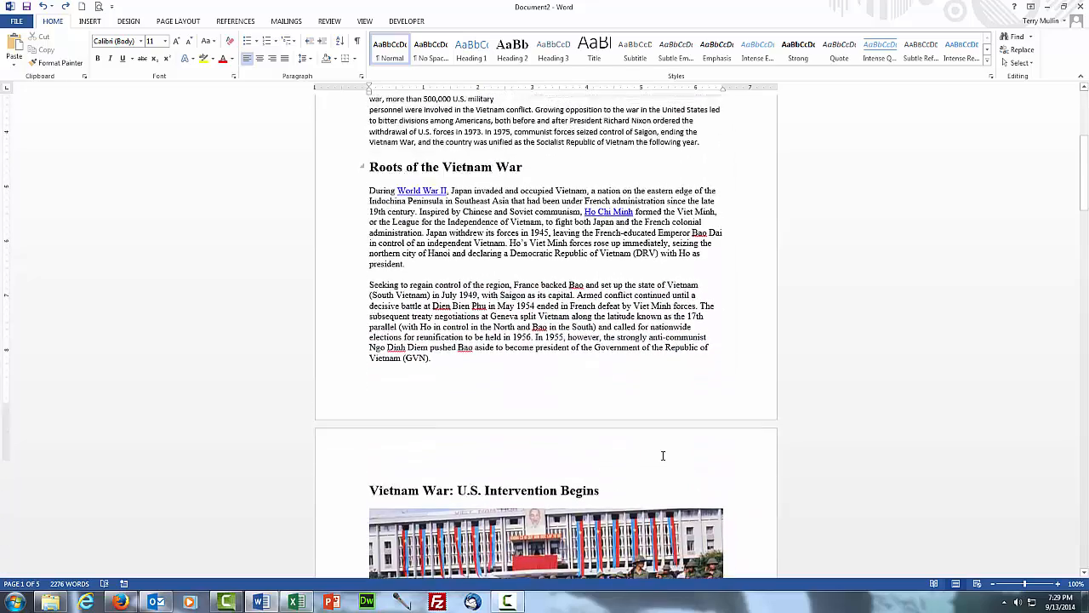
pyautogui.scroll(7, 663, 456)
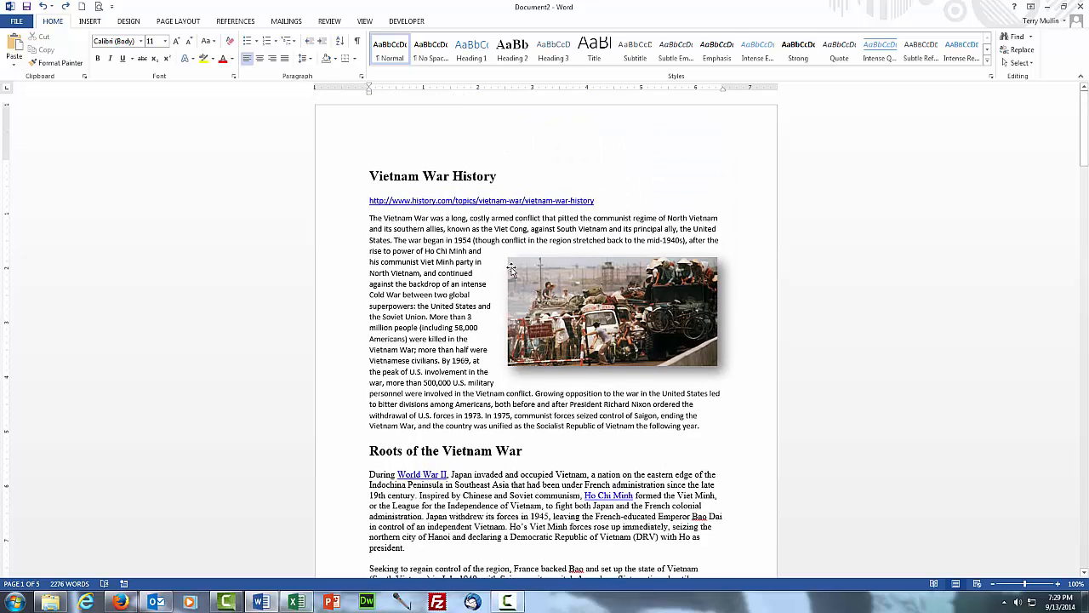
pyautogui.click(372, 176)
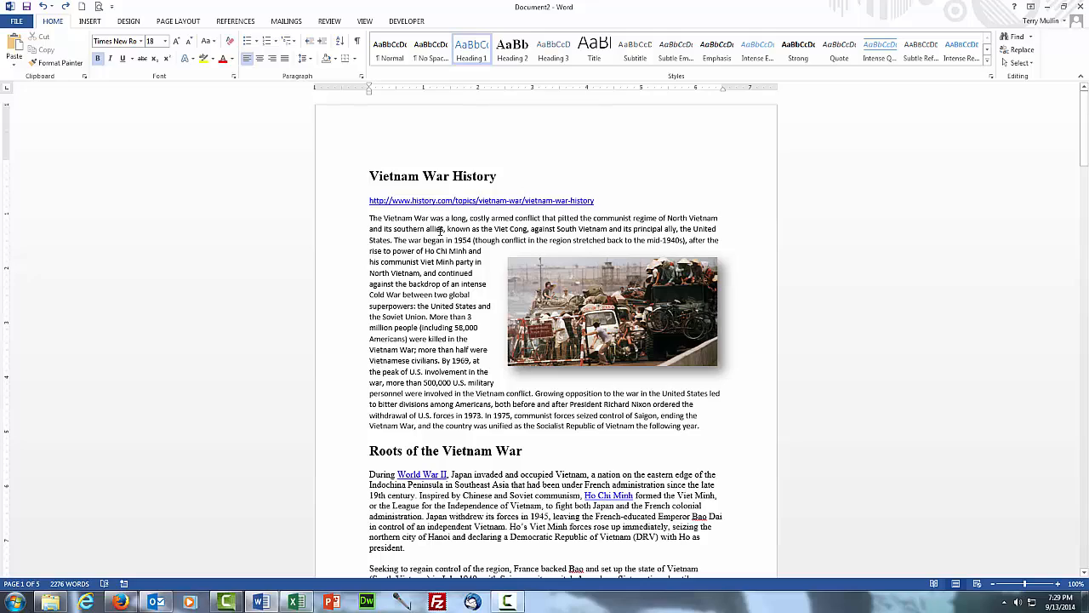
pyautogui.hotkey('ctrl', 'v')
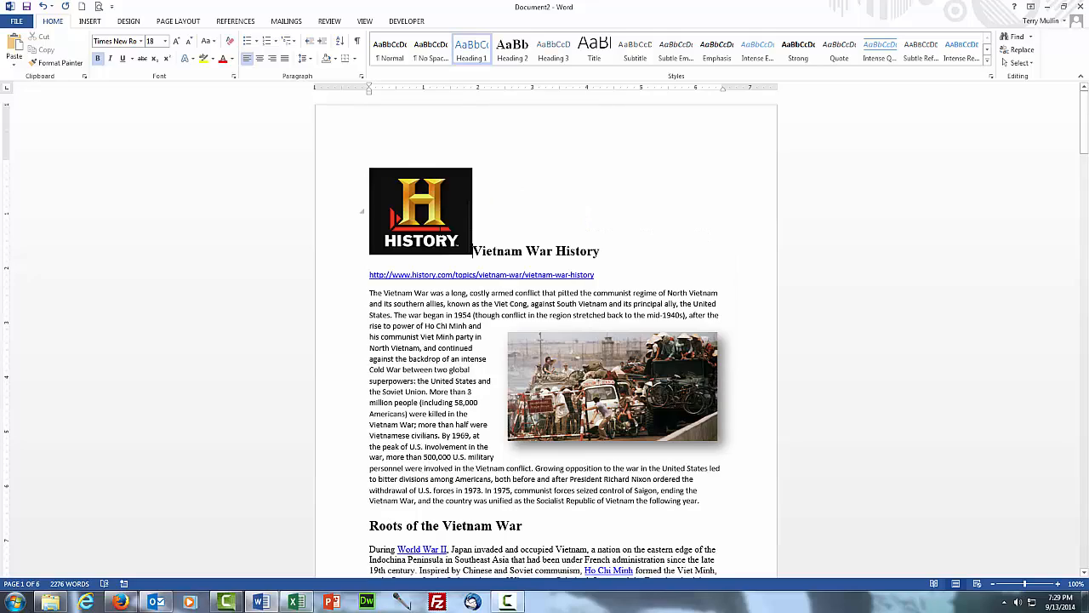
# Step: Apply the drop shadow rectangle picture style to the HISTORY logo
pyautogui.click(430, 207)
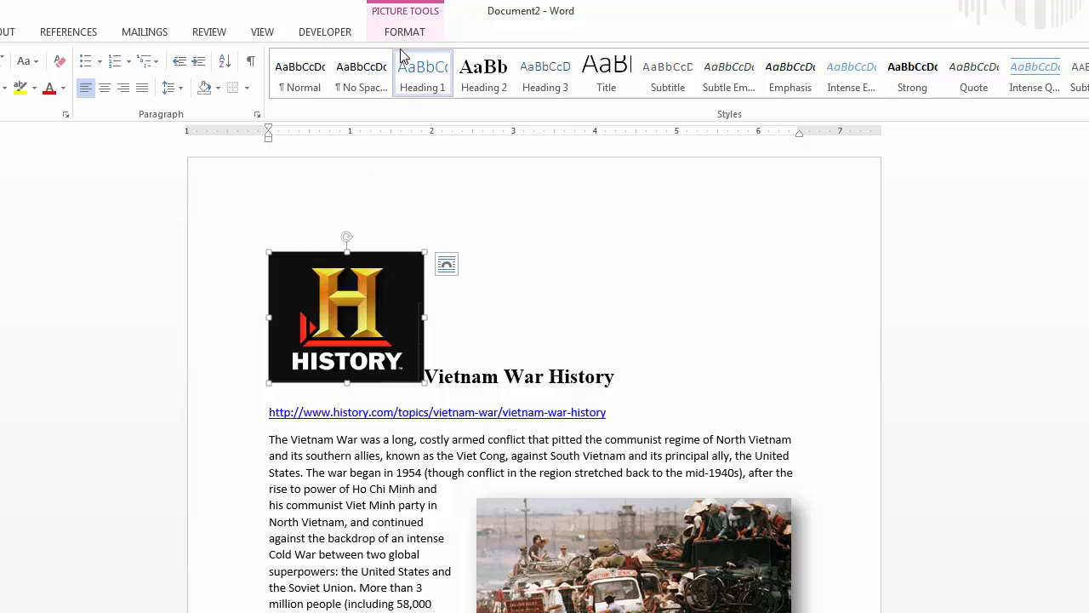
pyautogui.click(409, 29)
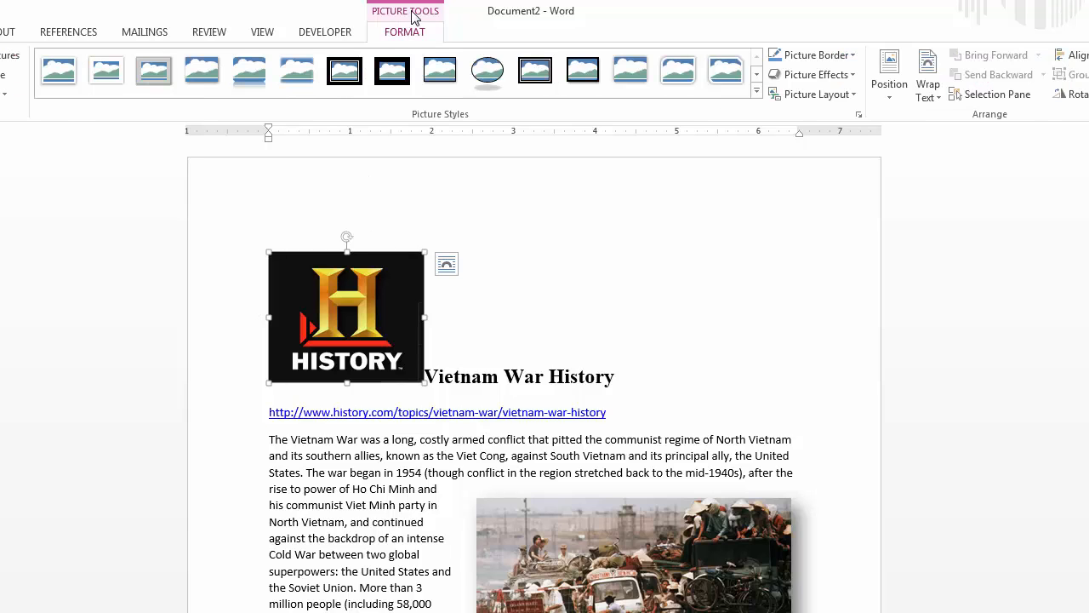
pyautogui.click(204, 81)
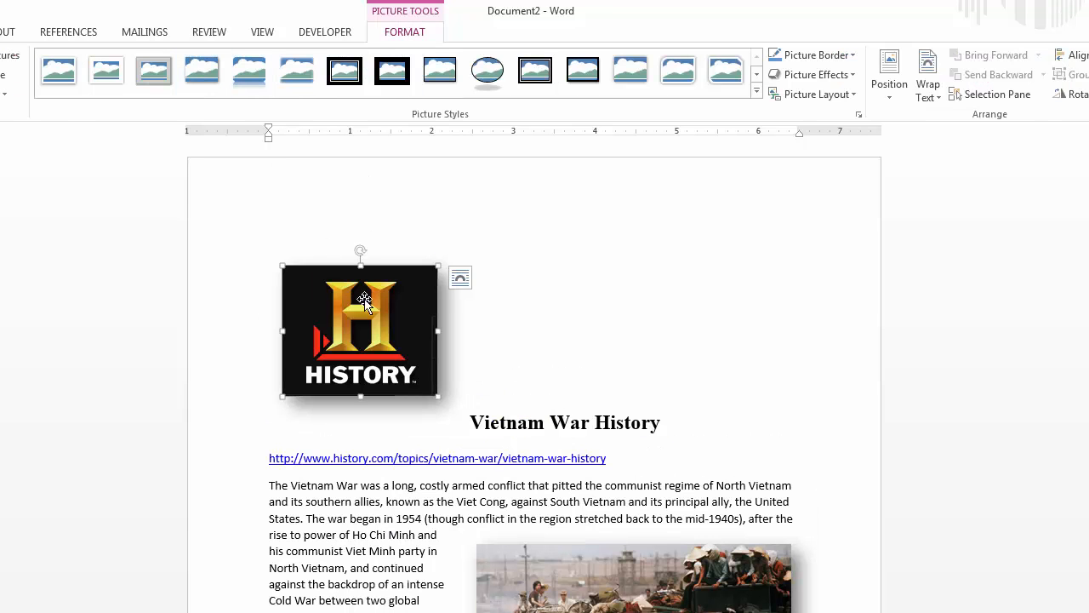
# Step: Set the logo's text wrapping to Tight and move it to the right margin beside the heading "Vietnam War History"
pyautogui.click(931, 92)
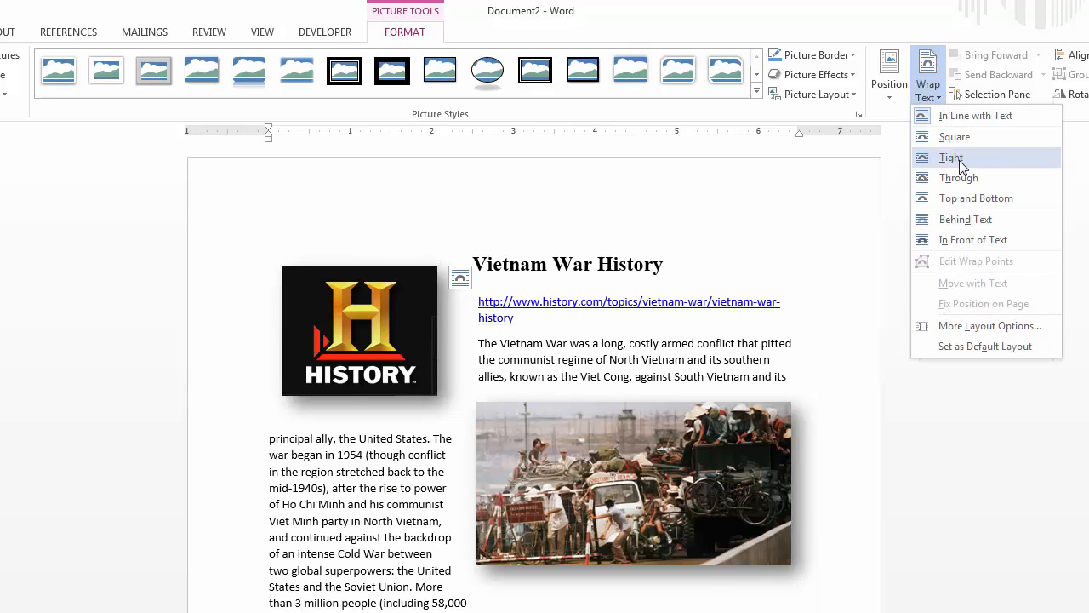
pyautogui.click(951, 157)
pyautogui.moveTo(406, 345); pyautogui.dragTo(739, 319)
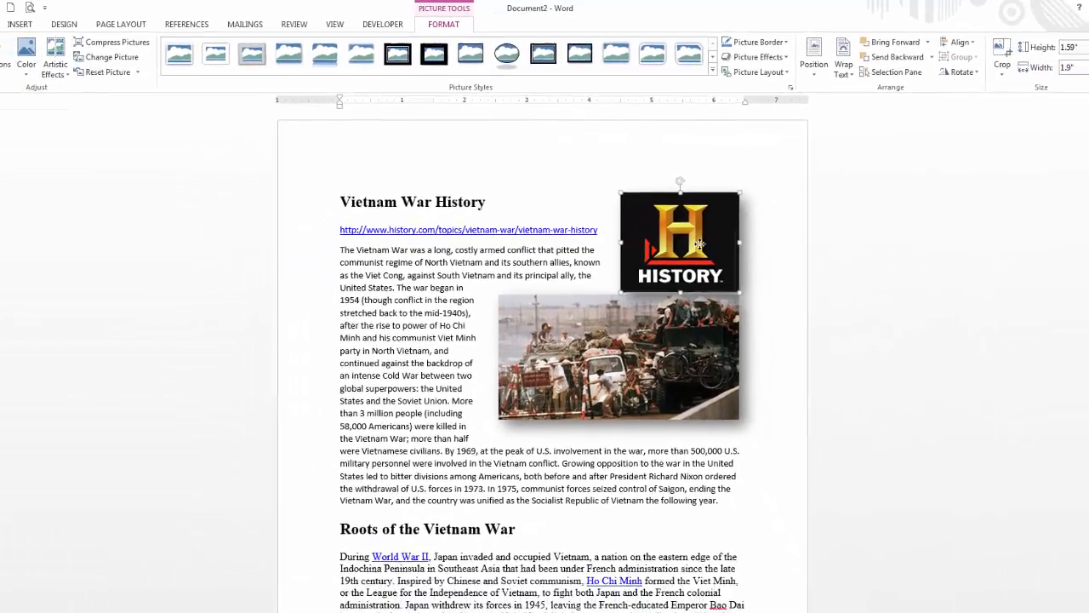
# Step: Move the photo of the loaded vehicles down along the right margin, clear of the logo, and deselect it
pyautogui.moveTo(655, 367); pyautogui.dragTo(657, 390)
pyautogui.moveTo(637, 308); pyautogui.dragTo(637, 363)
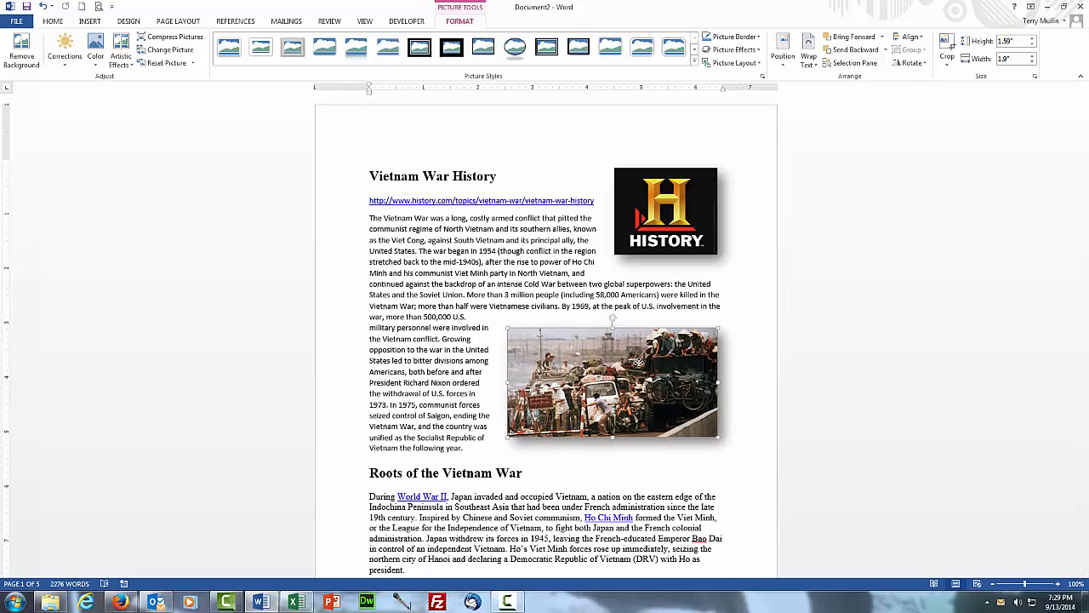
pyautogui.click(769, 341)
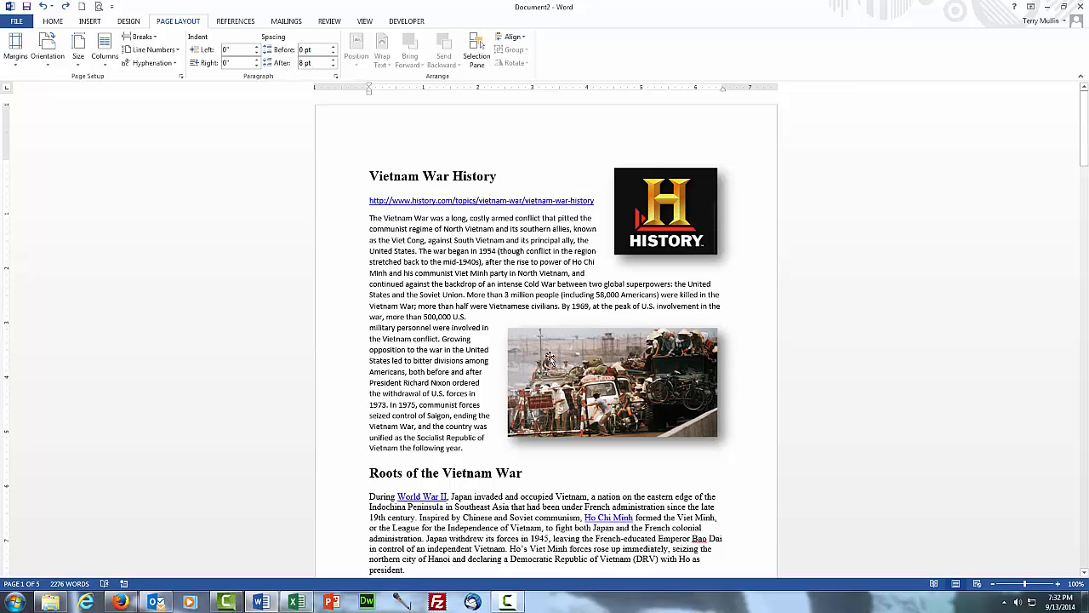
# Step: Delete the HISTORY logo from the document
pyautogui.click(692, 218)
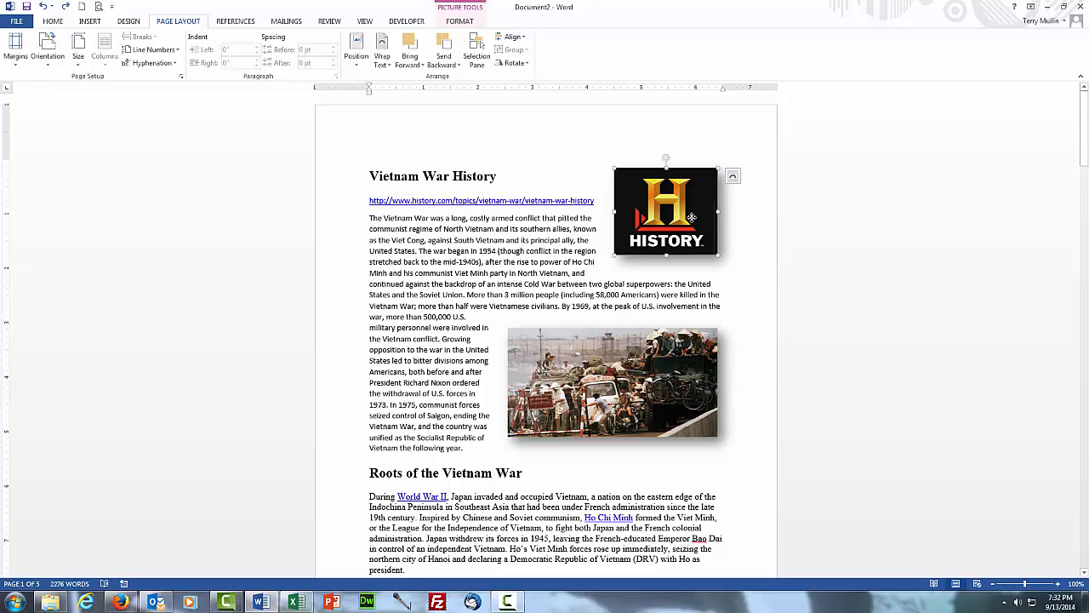
pyautogui.press('Delete')
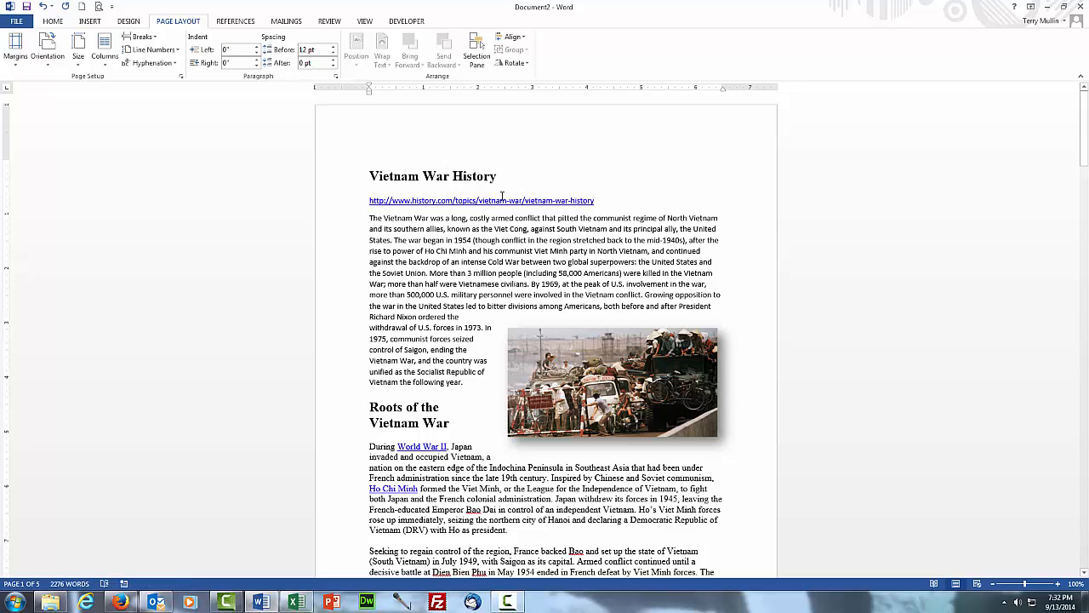
# Step: Format the body text on page one, from "The Vietnam War was a long" through the paragraph ending "(GVN)", in two columns
pyautogui.click(371, 210)
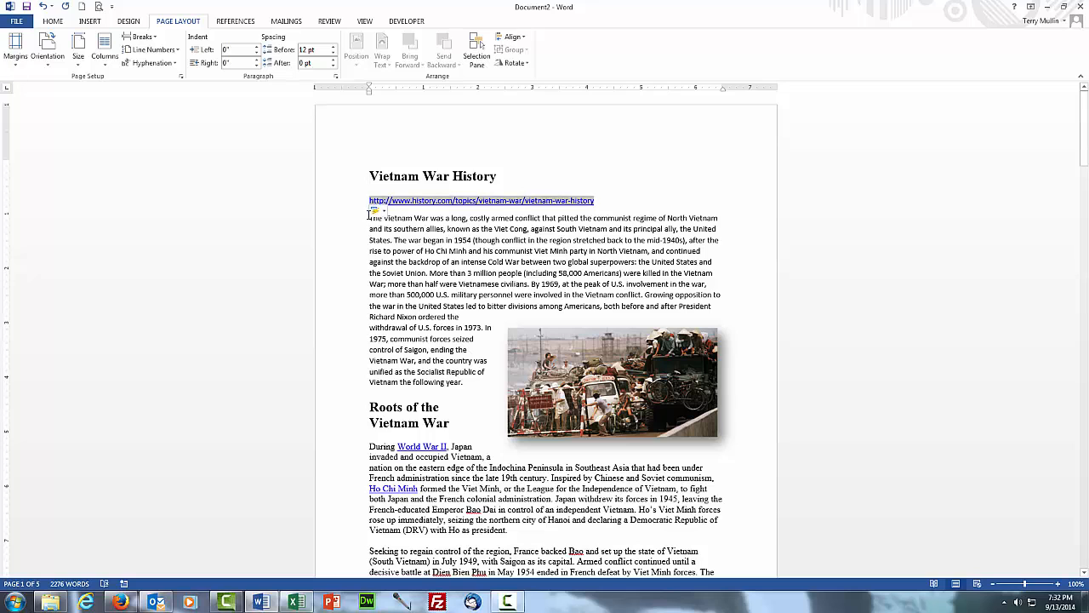
pyautogui.click(371, 217)
pyautogui.hotkey('shift', 'Down')
pyautogui.hotkey('shift', 'Down')
pyautogui.hotkey('shift', 'Down')
pyautogui.hotkey('shift', 'Down')
pyautogui.hotkey('shift', 'Down')
pyautogui.hotkey('shift', 'Down')
pyautogui.hotkey('shift', 'Down')
pyautogui.hotkey('shift', 'Down')
pyautogui.hotkey('shift', 'Down')
pyautogui.hotkey('shift', 'Down')
pyautogui.hotkey('shift', 'Down')
pyautogui.hotkey('shift', 'Down')
pyautogui.hotkey('shift', 'Down')
pyautogui.hotkey('shift', 'Down')
pyautogui.hotkey('shift', 'Down')
pyautogui.hotkey('shift', 'Down')
pyautogui.hotkey('shift', 'Down')
pyautogui.hotkey('shift', 'Down')
pyautogui.hotkey('shift', 'Down')
pyautogui.hotkey('shift', 'Down')
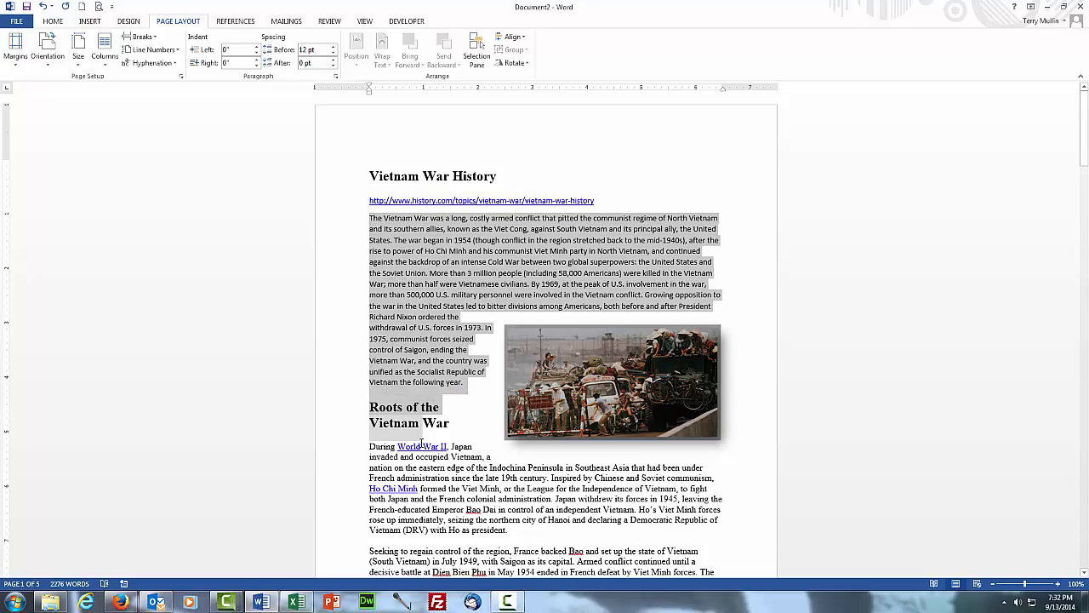
pyautogui.scroll(-4, 431, 424)
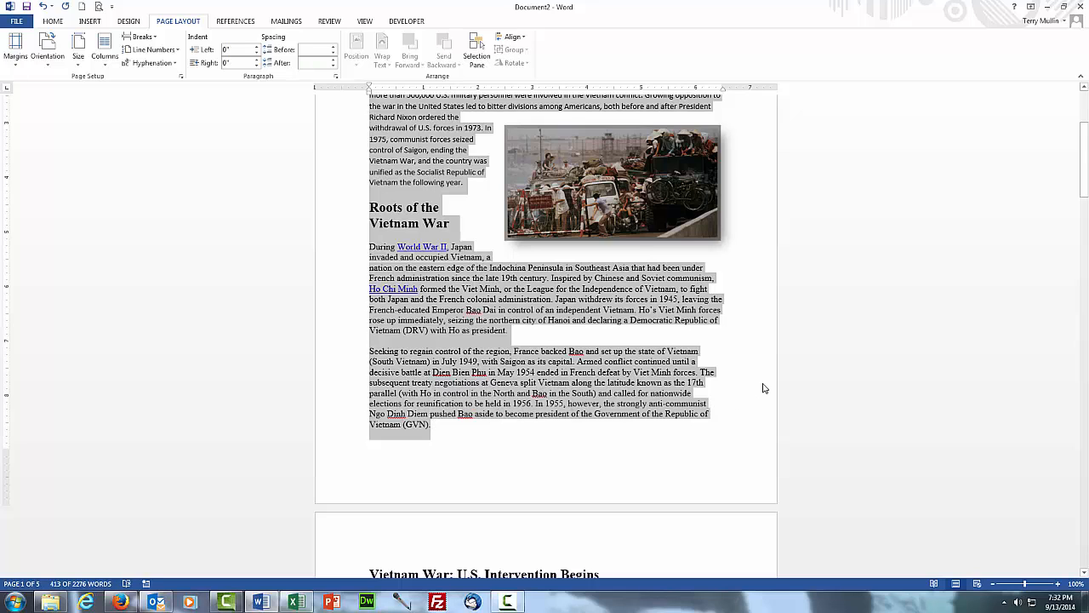
pyautogui.scroll(4, 763, 388)
pyautogui.scroll(-1, 763, 387)
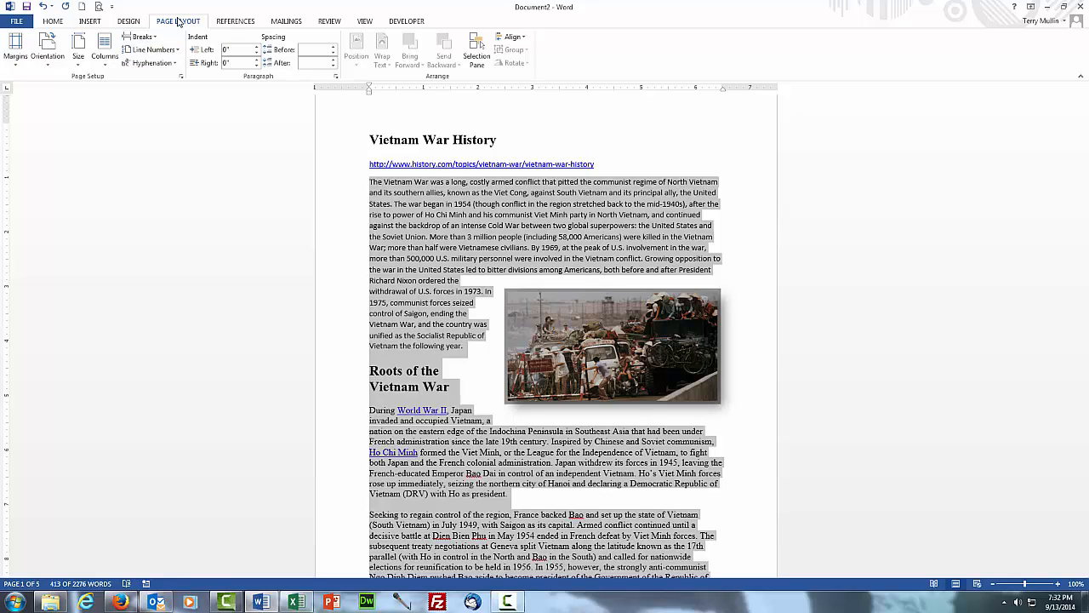
pyautogui.click(105, 52)
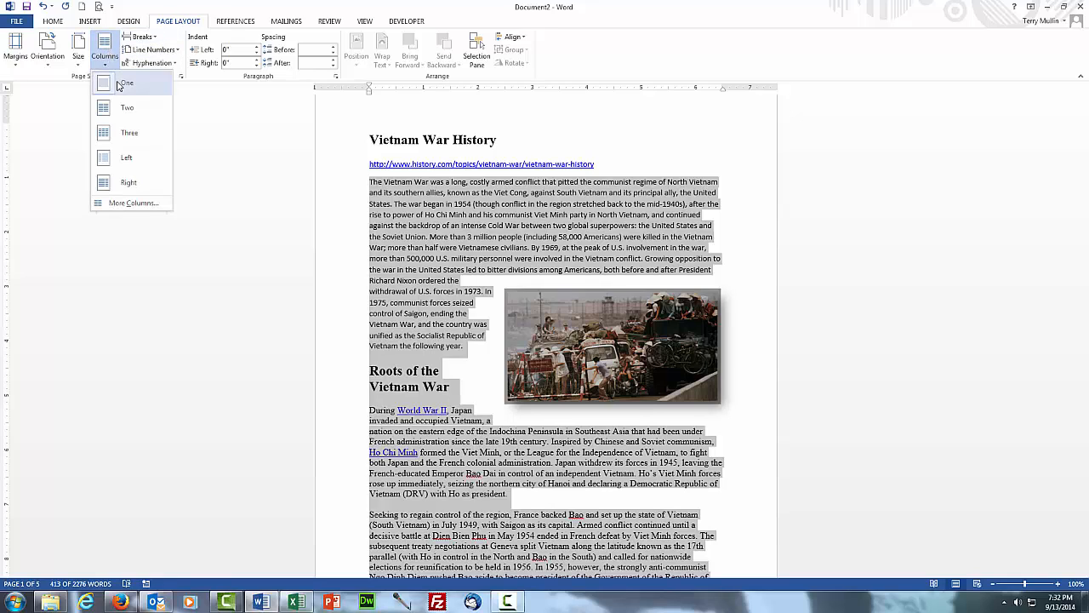
pyautogui.click(119, 109)
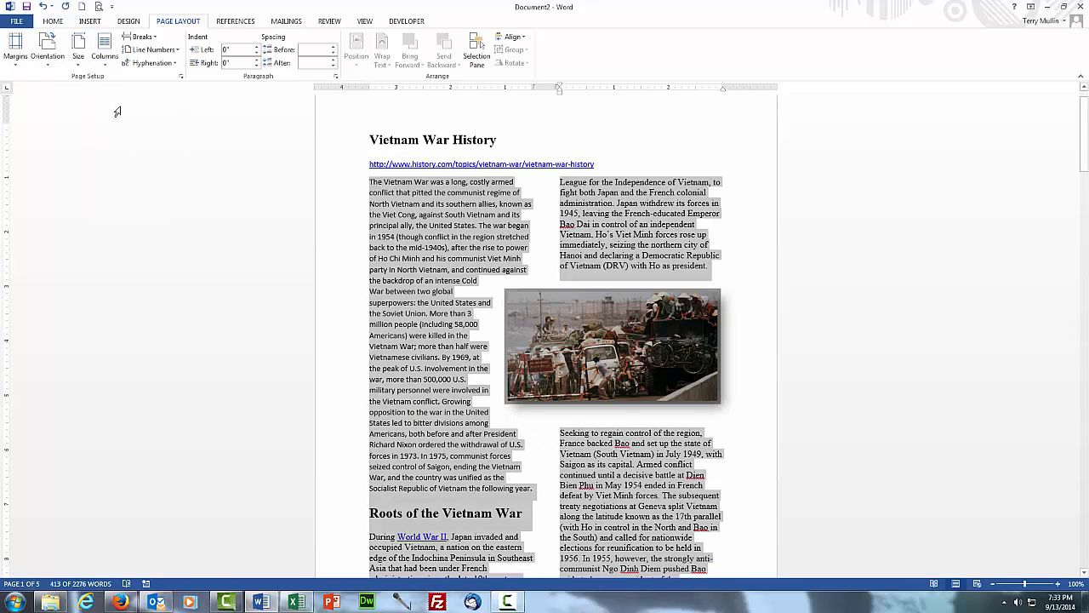
pyautogui.click(754, 311)
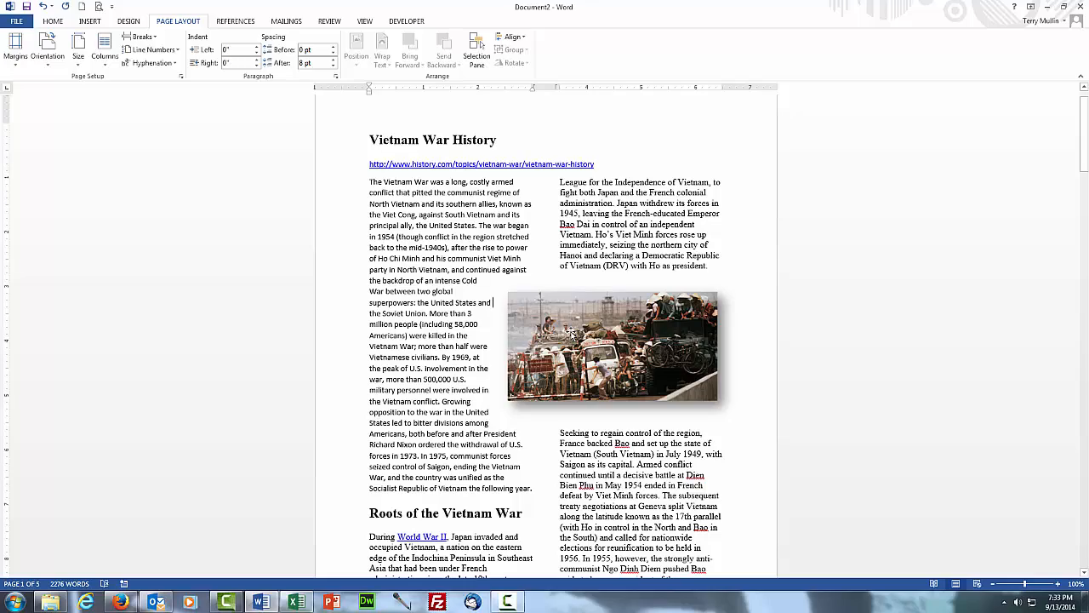
# Step: Shrink the photo of the loaded vehicles proportionally and center it between the two text columns
pyautogui.scroll(-5, 721, 318)
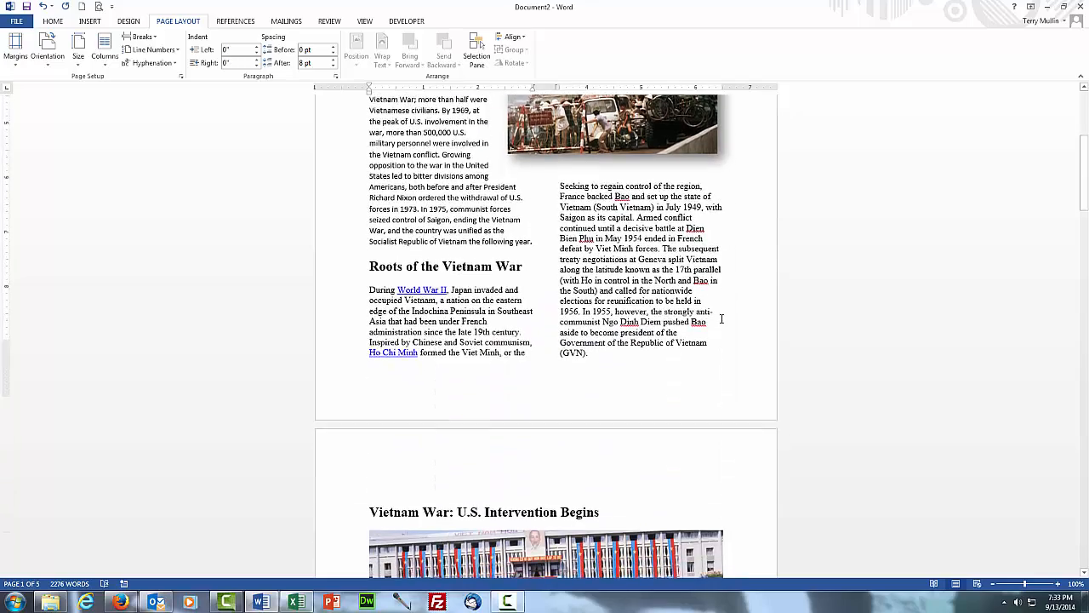
pyautogui.scroll(-10, 721, 318)
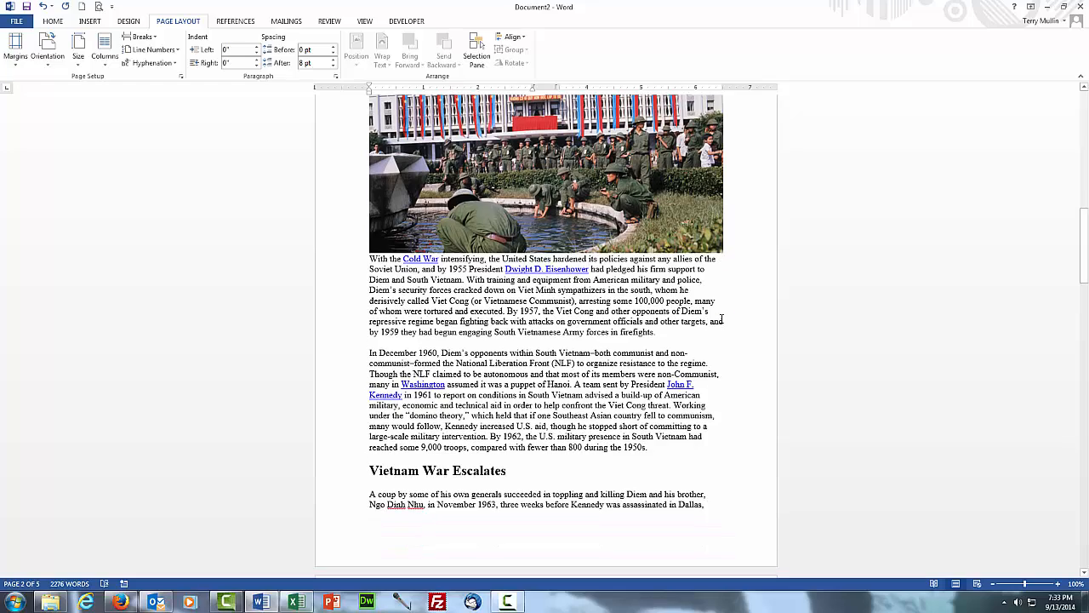
pyautogui.scroll(15, 721, 319)
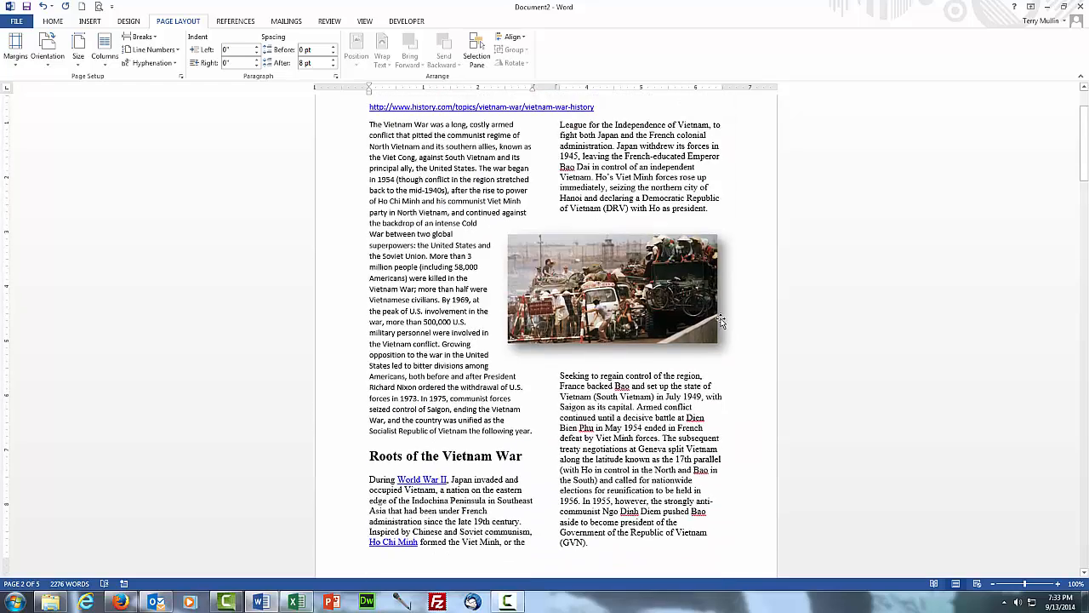
pyautogui.scroll(2, 722, 318)
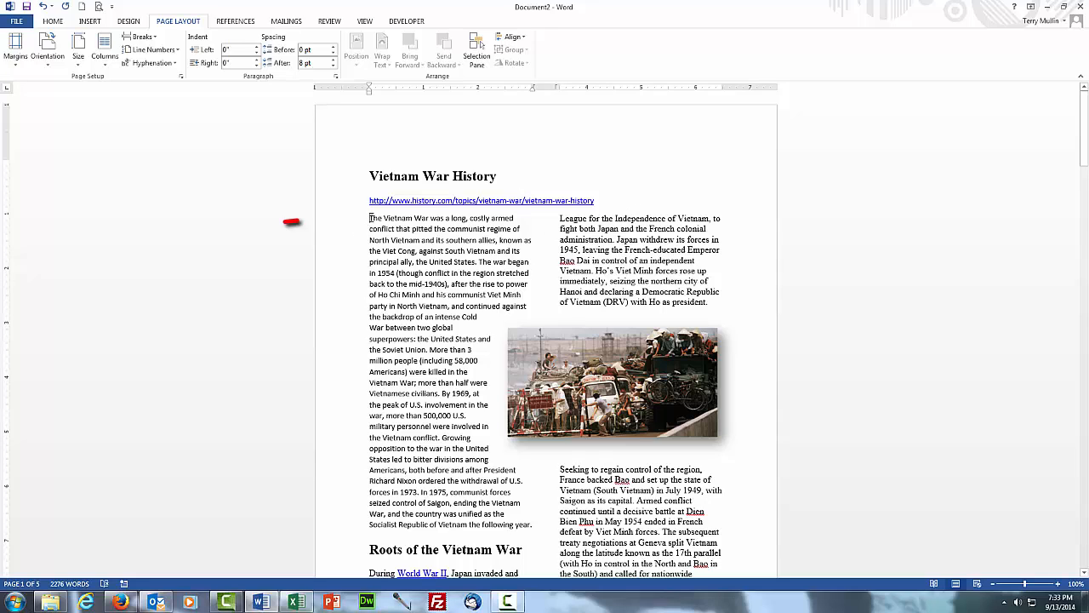
pyautogui.click(577, 400)
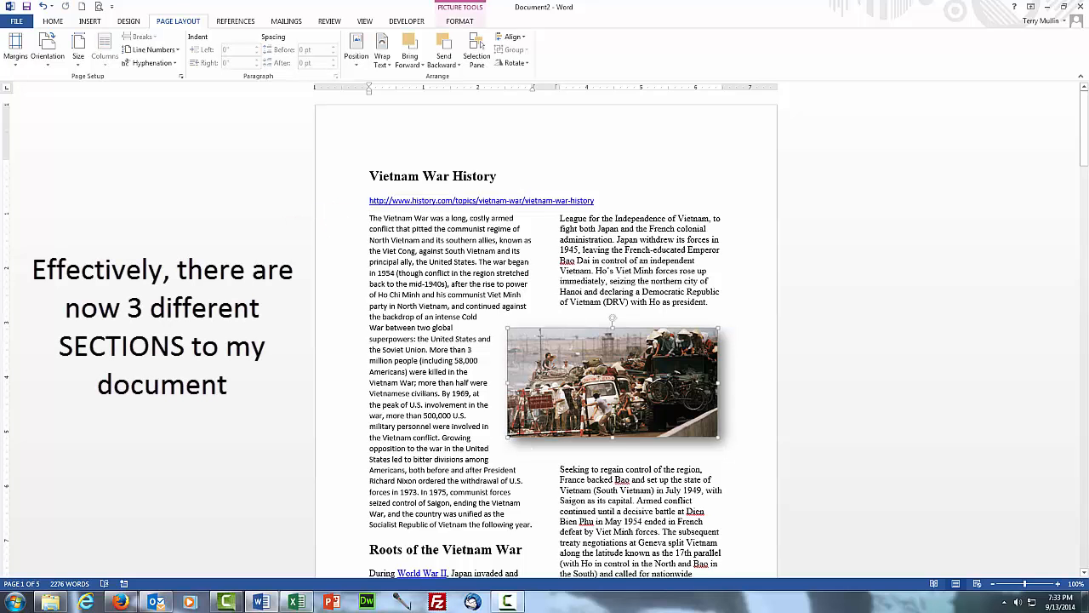
pyautogui.moveTo(503, 439); pyautogui.dragTo(541, 403)
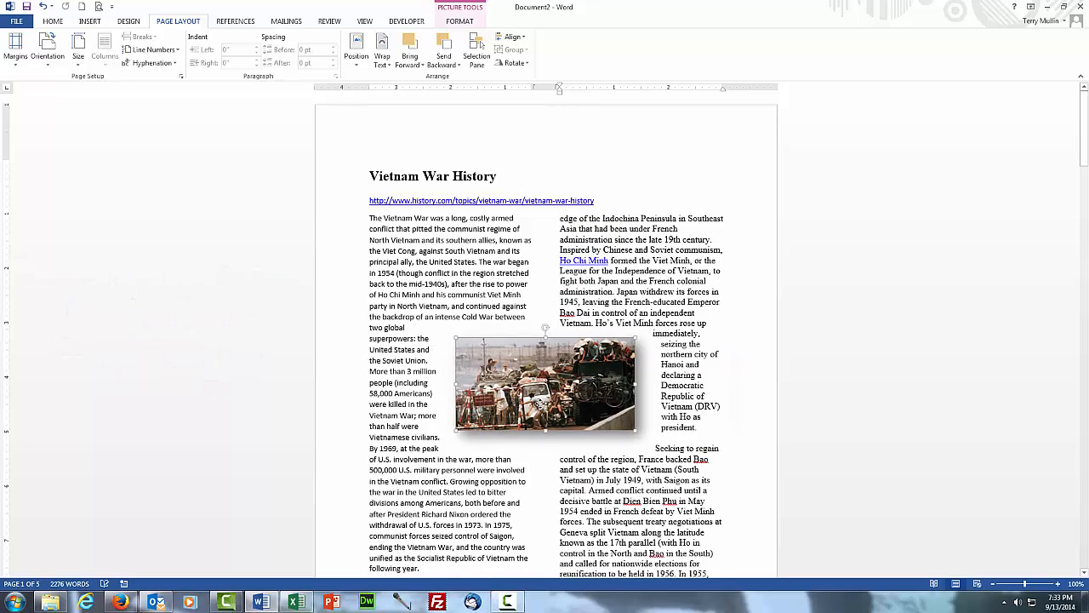
pyautogui.scroll(-3, 777, 407)
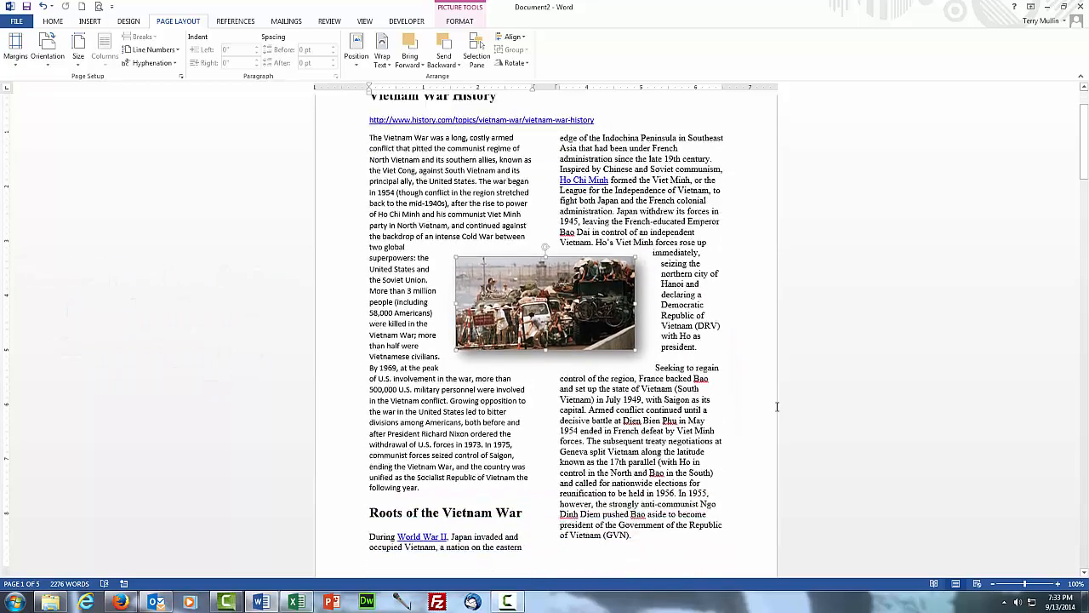
pyautogui.scroll(-3, 777, 407)
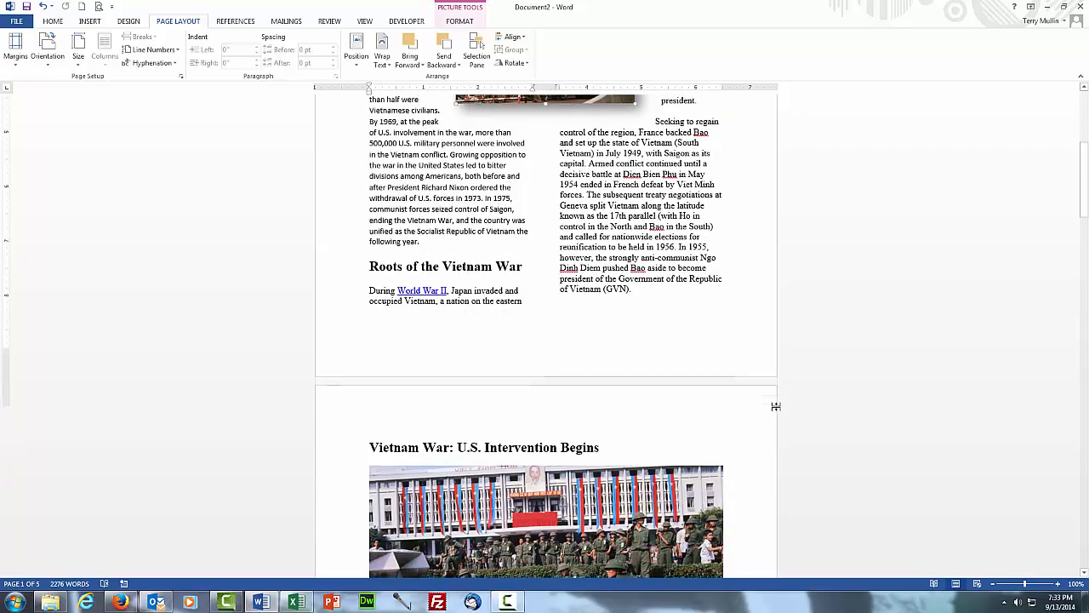
pyautogui.scroll(1, 777, 406)
pyautogui.scroll(5, 777, 407)
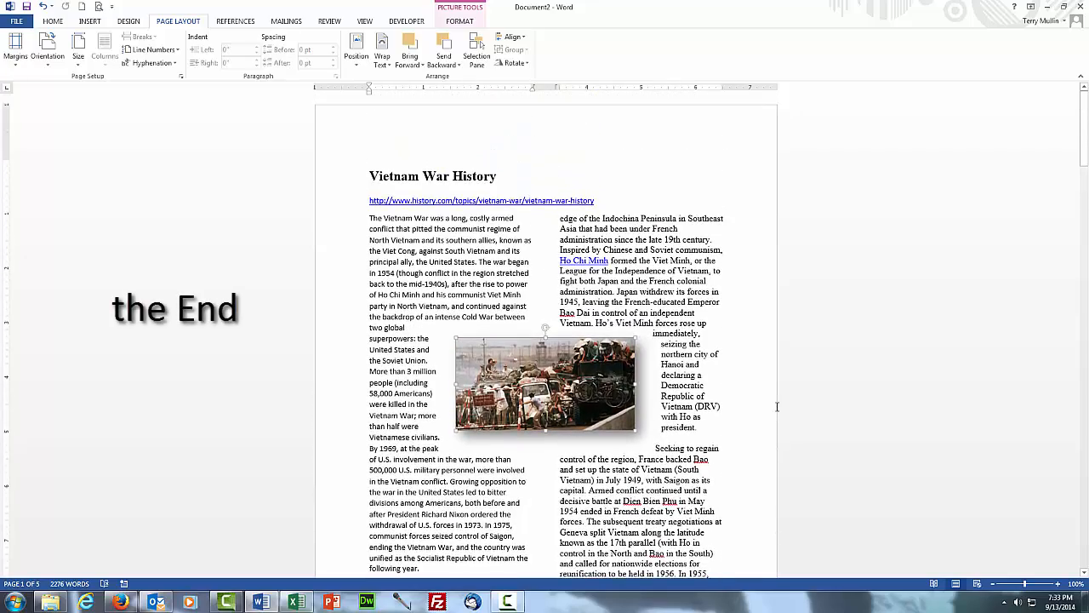